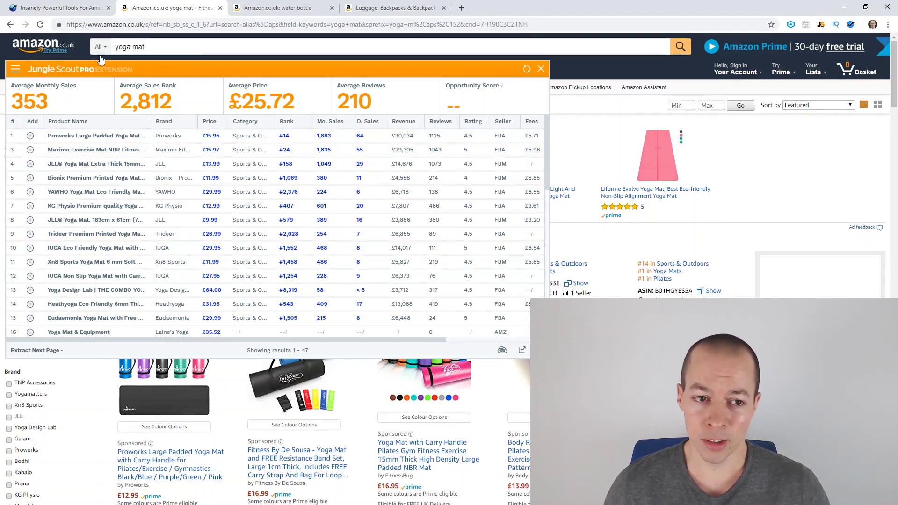
- Switch to the Helium 10 homepage and enter the members area
click(51, 8)
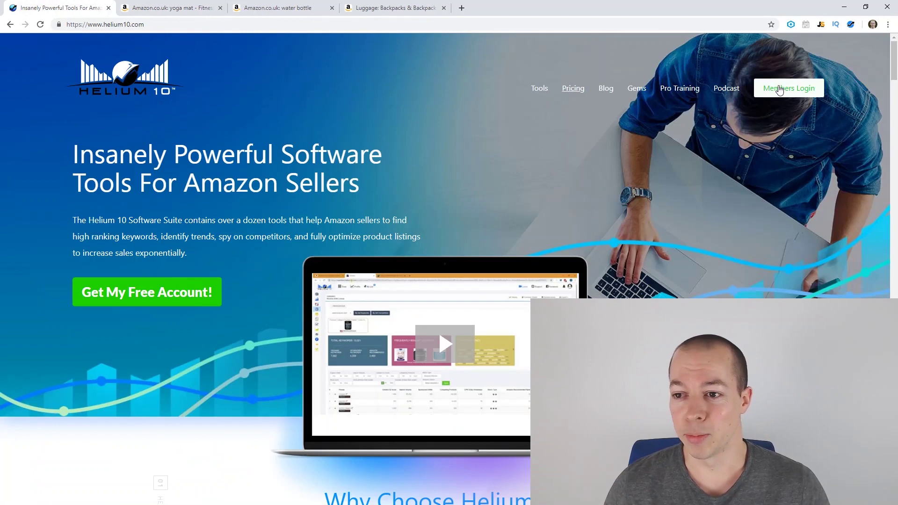
click(780, 90)
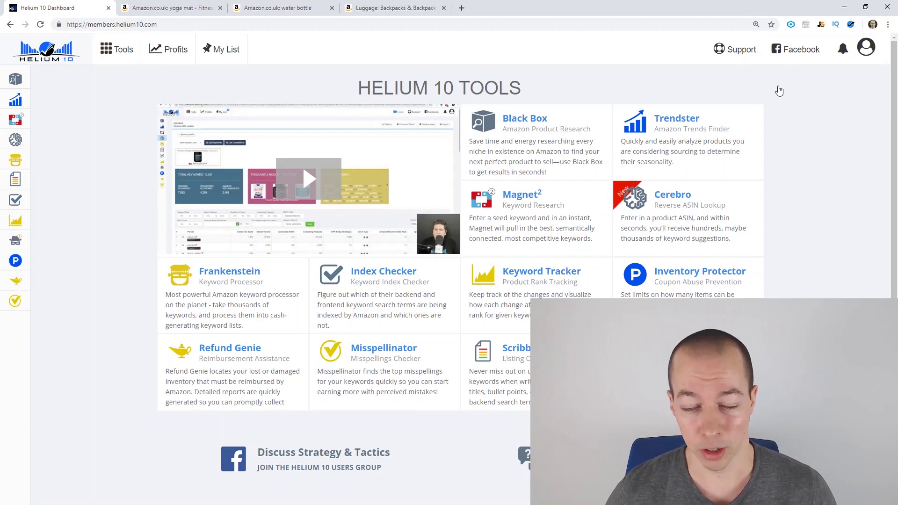
mouse_move(15, 147)
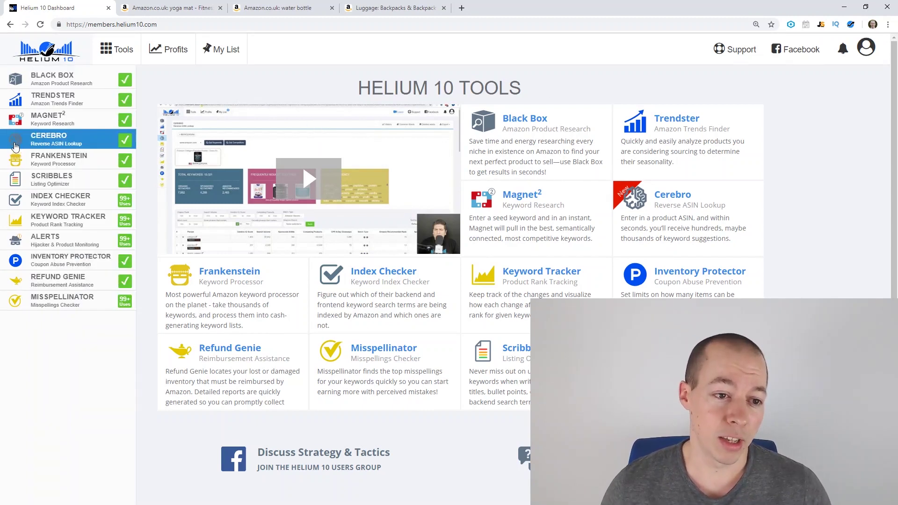
click(72, 120)
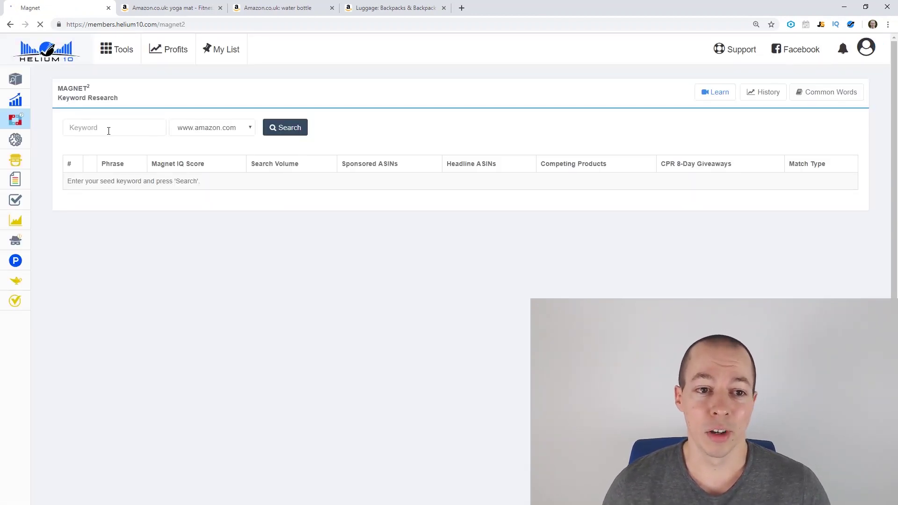
click(108, 131)
text(yoga mat)
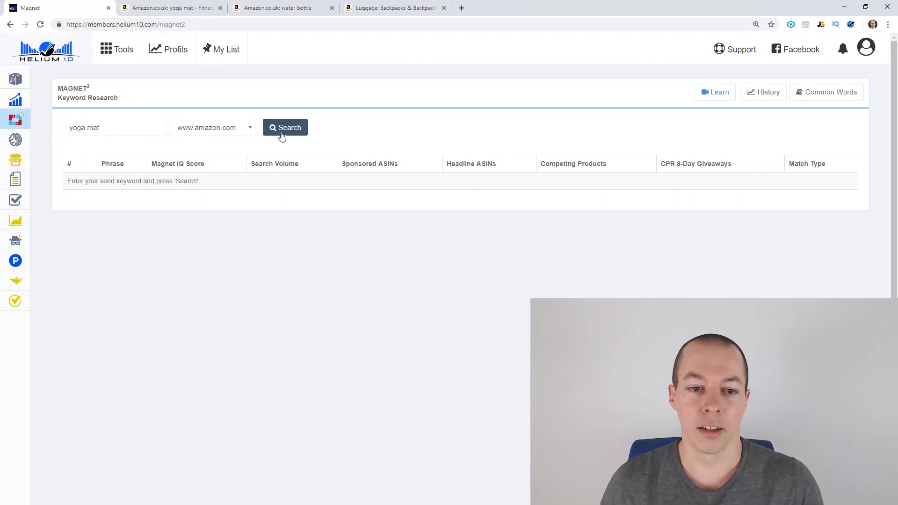
click(244, 128)
click(204, 194)
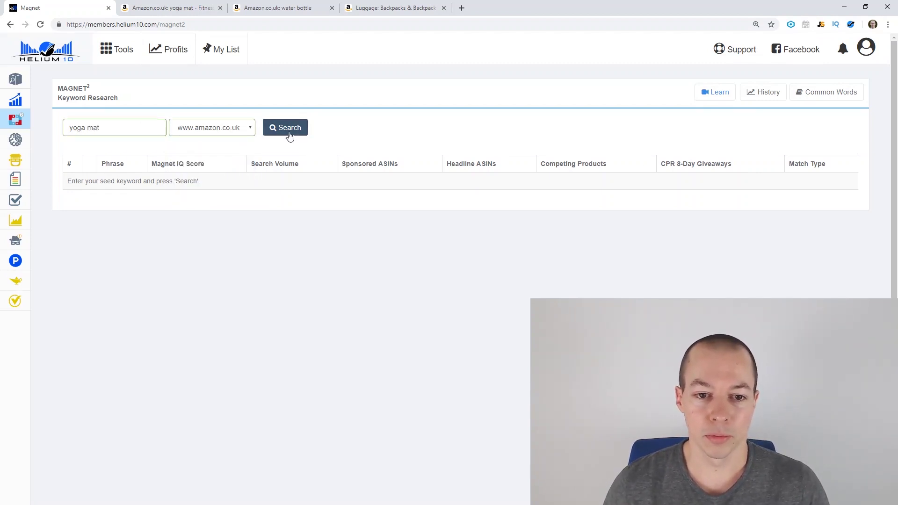
click(289, 133)
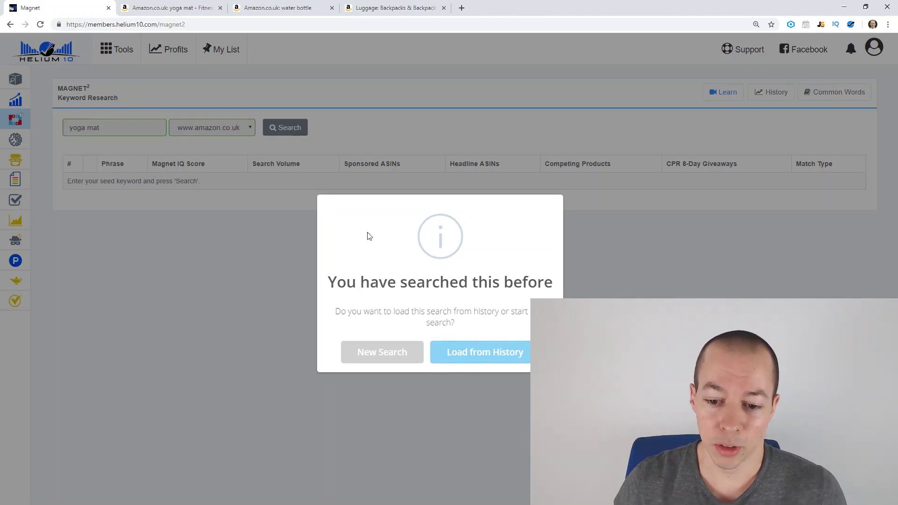
click(377, 355)
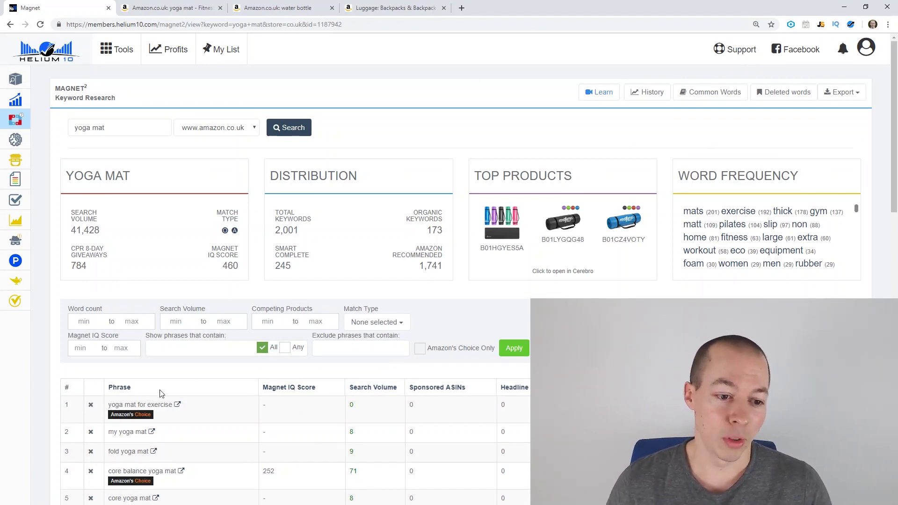
- Filter keywords to word count min 2, search volume min 500, and Organic match type
click(84, 323)
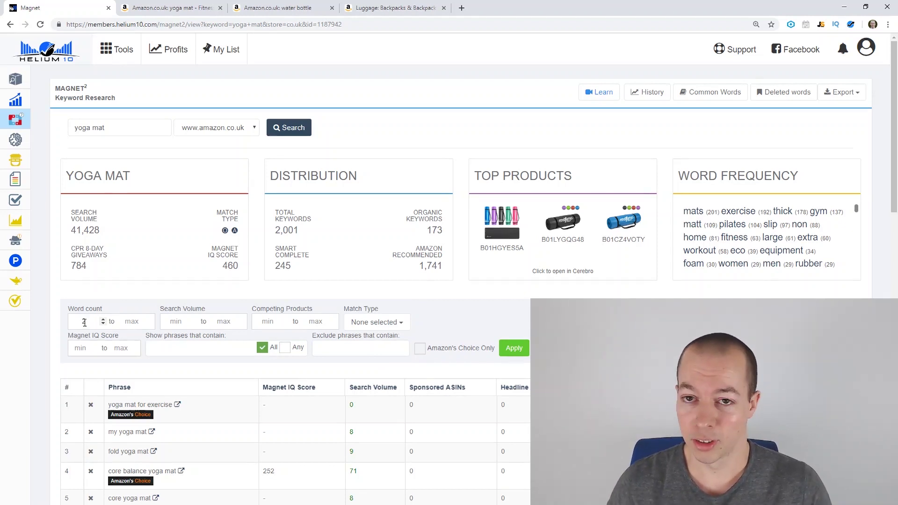
text(2)
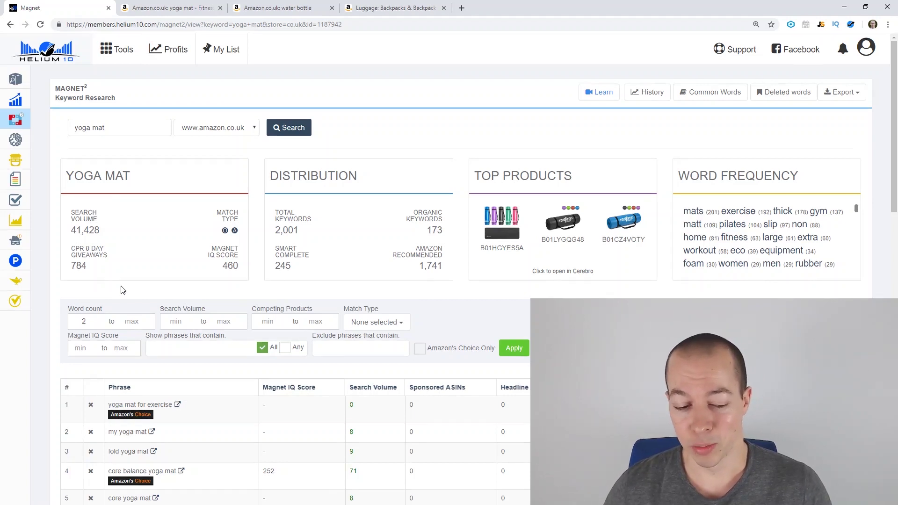
click(174, 323)
text(500)
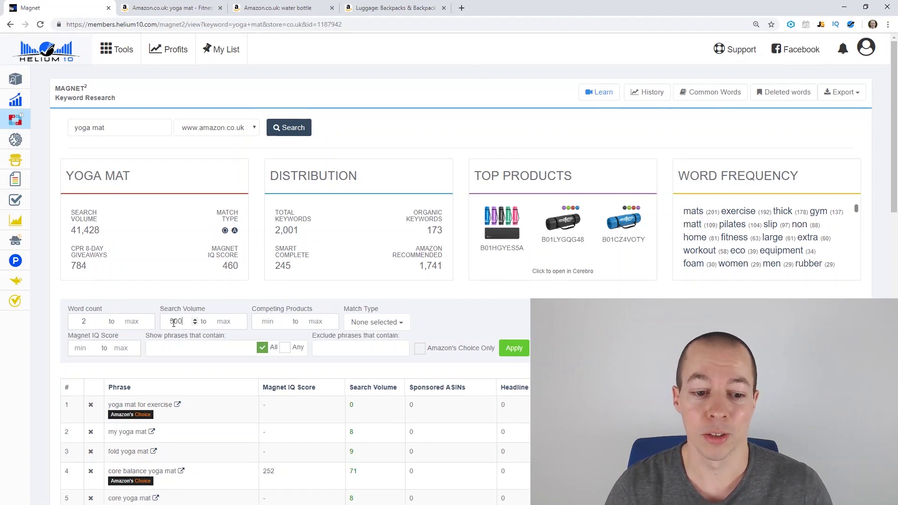
click(431, 322)
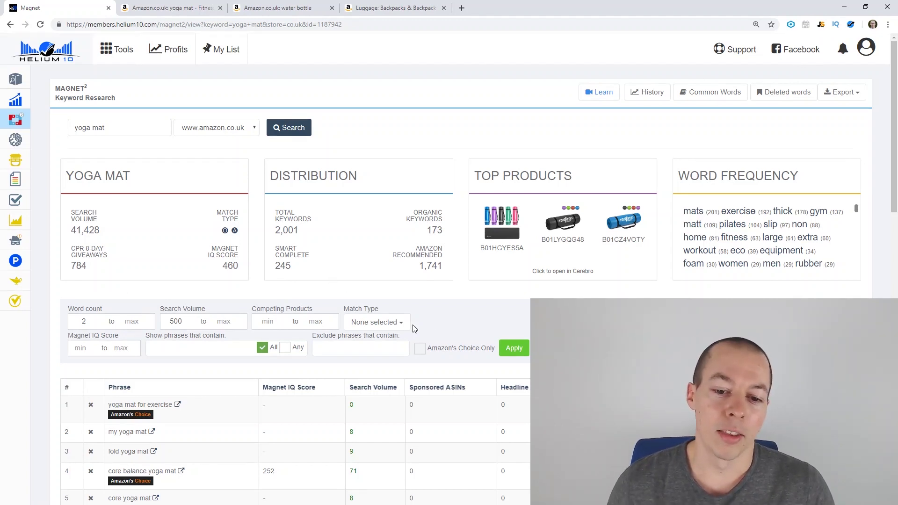
click(398, 322)
click(375, 338)
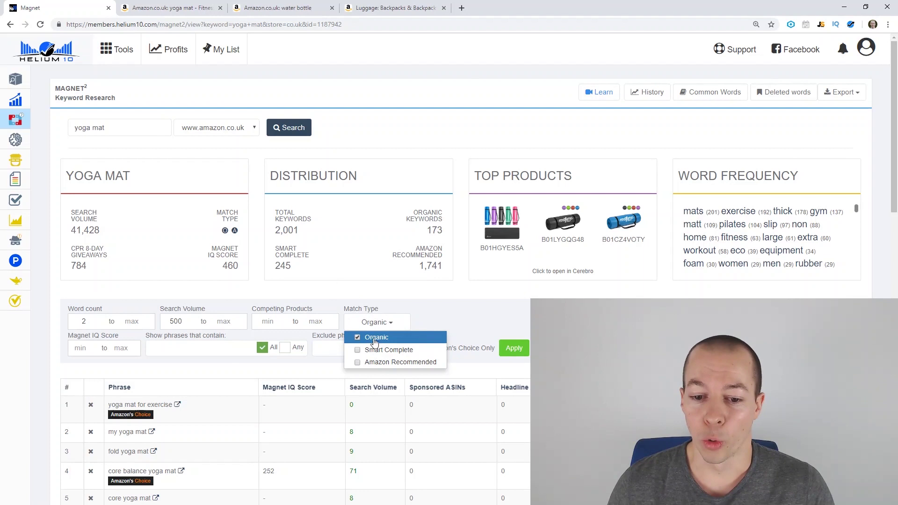
click(457, 328)
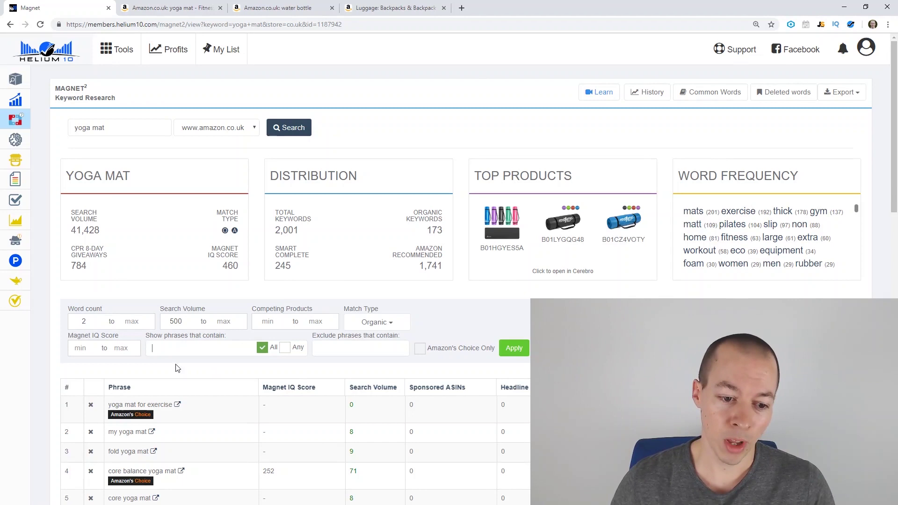
- Limit phrases to those containing 'yoga' instead of 'yoga, mat', sorted by search volume
text(yo)
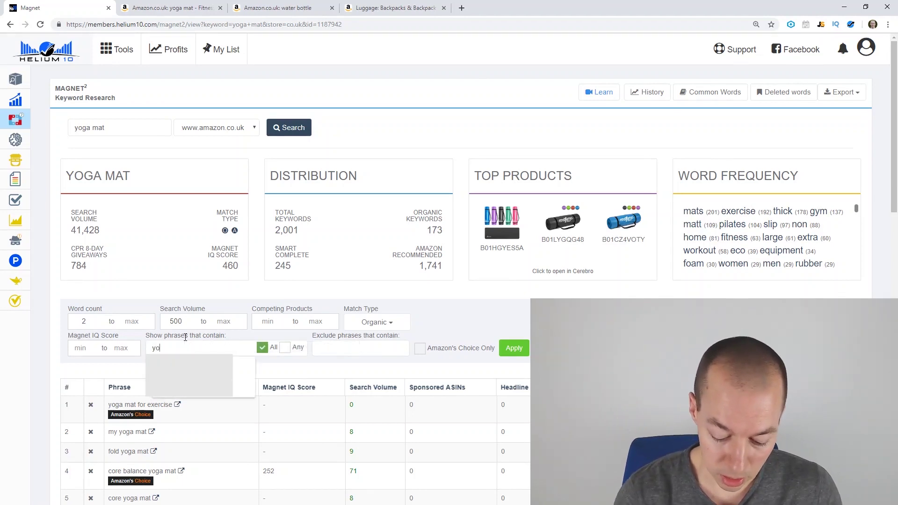
text(ga, mat)
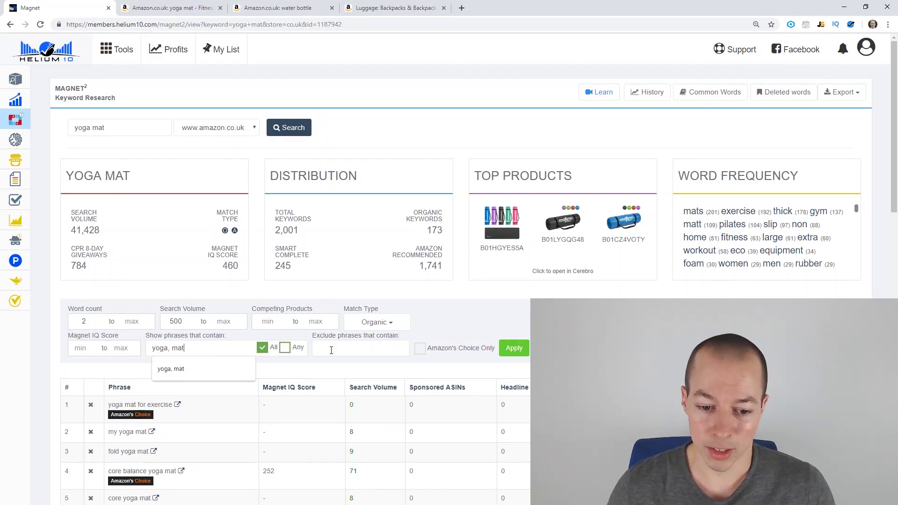
click(518, 356)
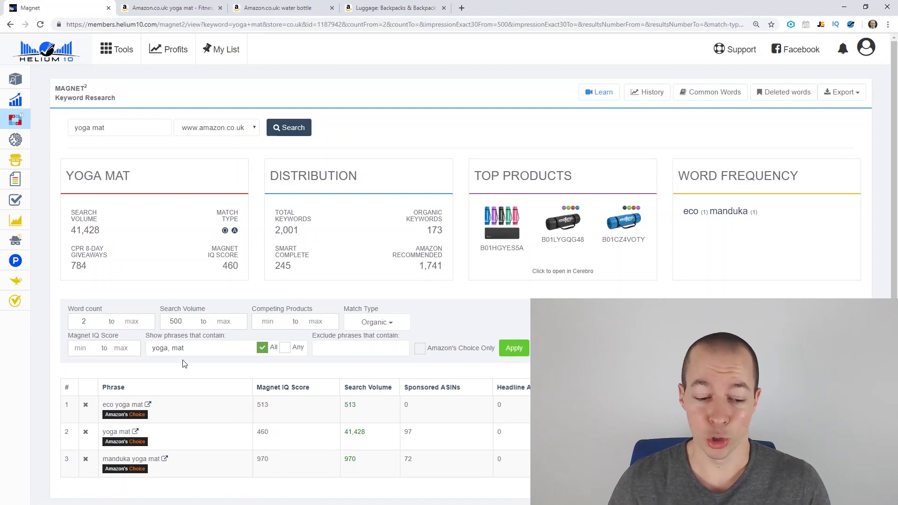
double_click(178, 348)
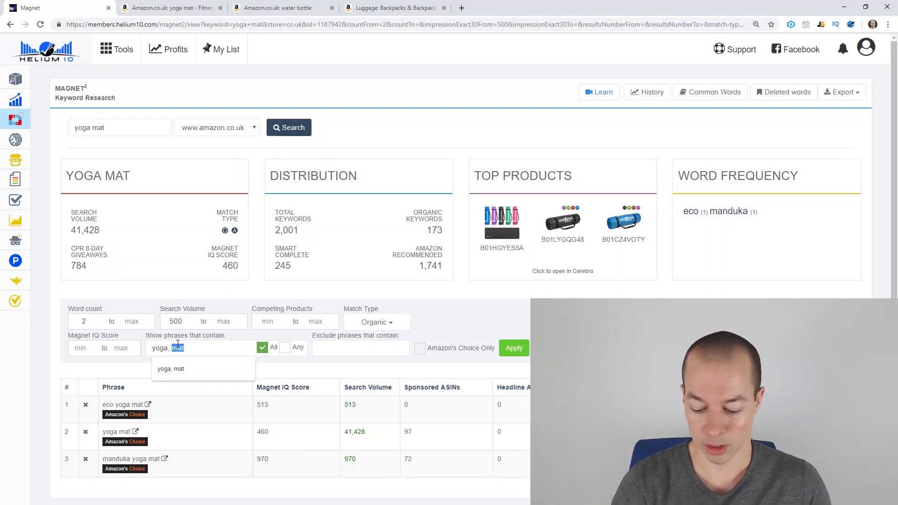
key(BackSpace)
key(BackSpace)
key(BackSpace)
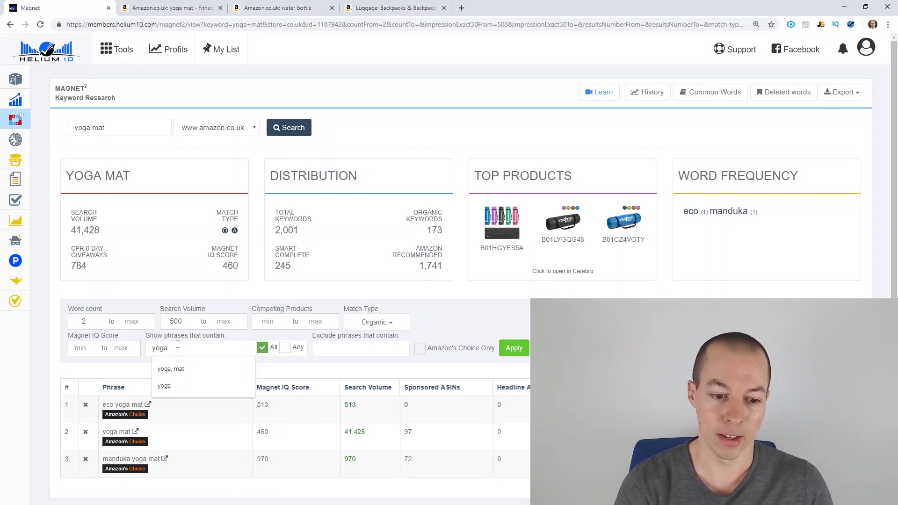
click(505, 346)
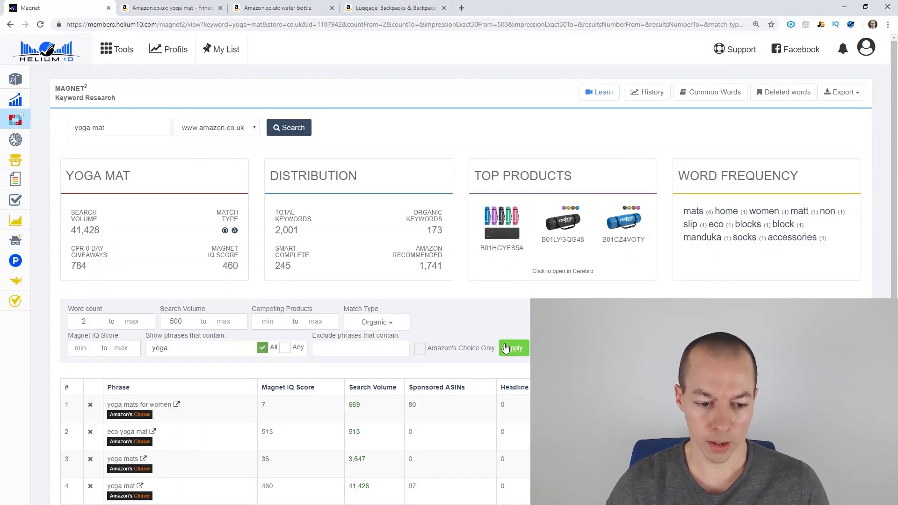
click(386, 387)
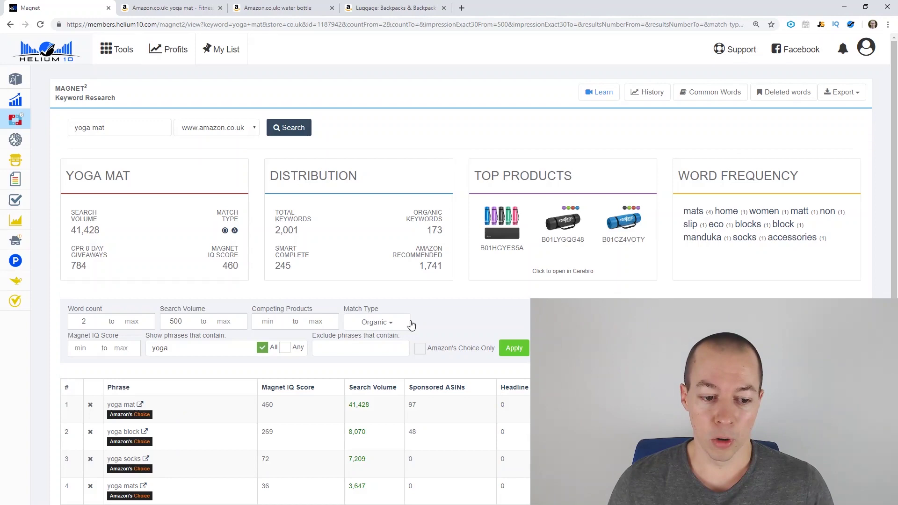
- Scroll to 'yoga block' in the keyword table and open its Amazon.co.uk results
scroll(882, 168, down, 3)
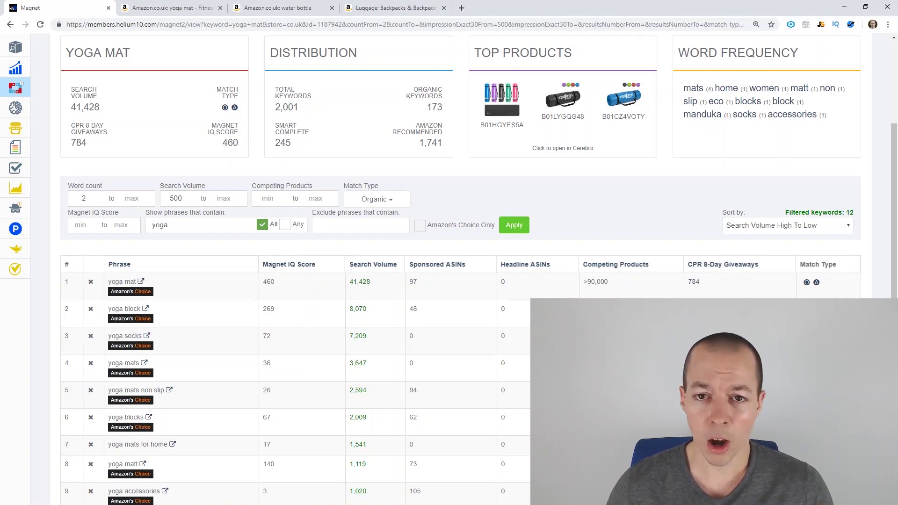
click(146, 309)
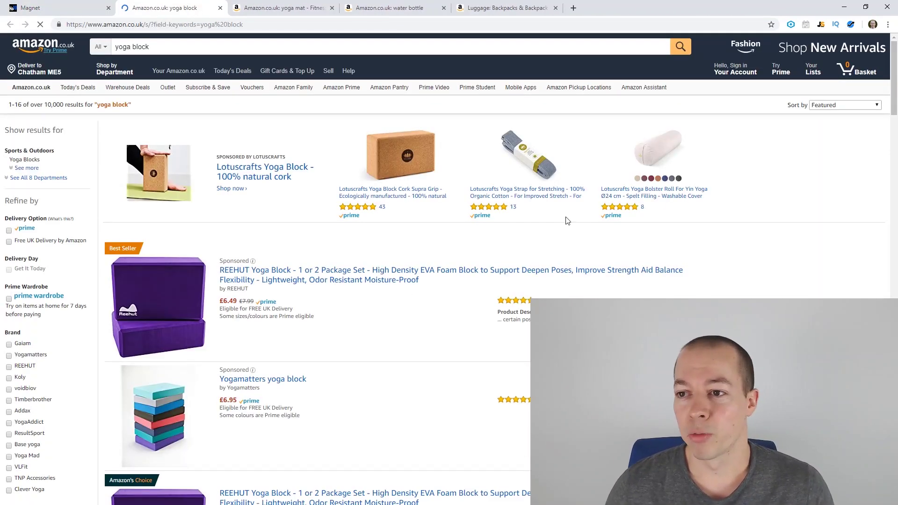
- Check yoga block in Jungle Scout (246 monthly sales, £11.03), browse listings, then close the tab
click(821, 25)
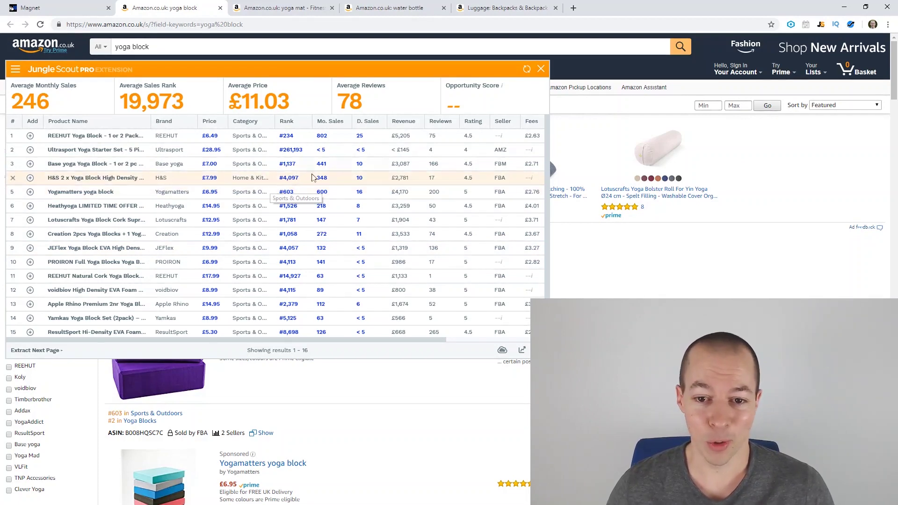
click(281, 8)
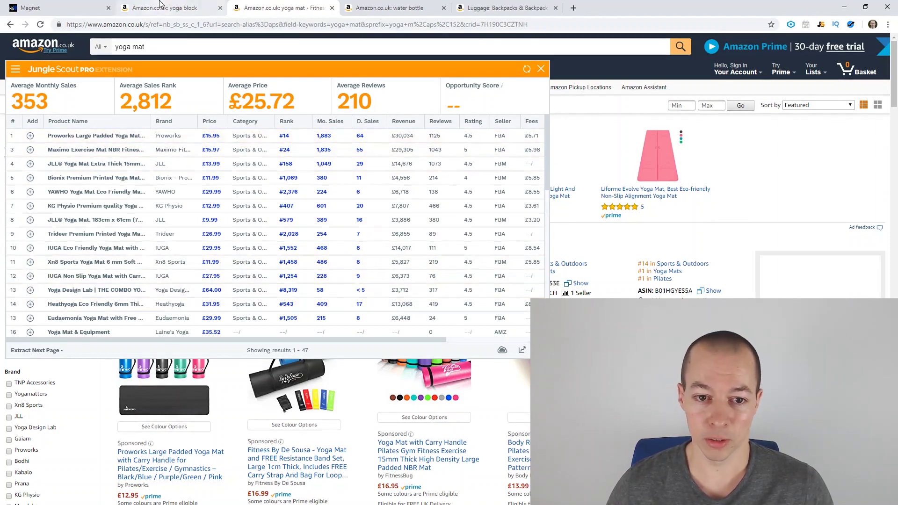
click(173, 8)
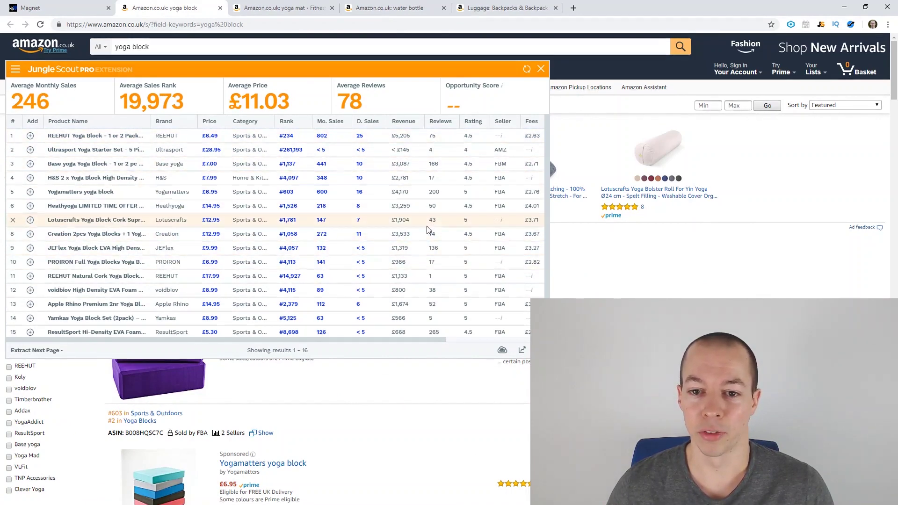
click(541, 69)
scroll(508, 235, down, 10)
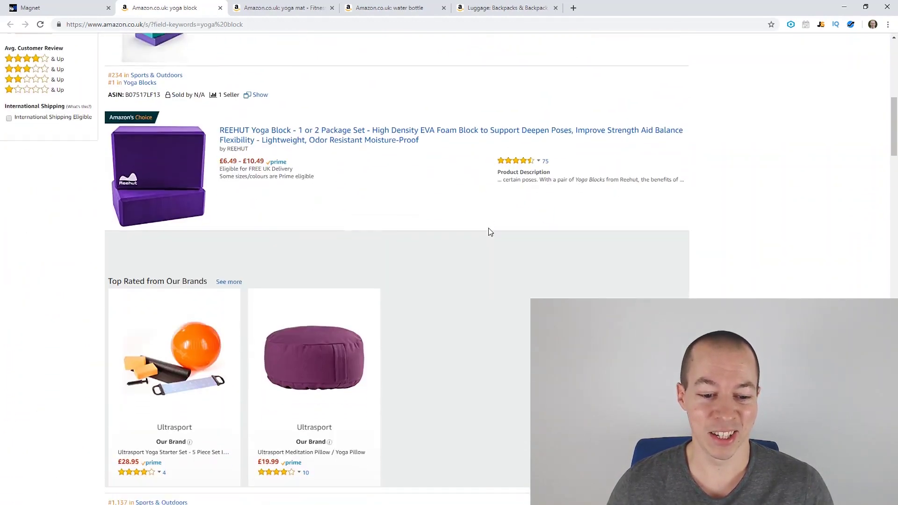
scroll(487, 231, up, 10)
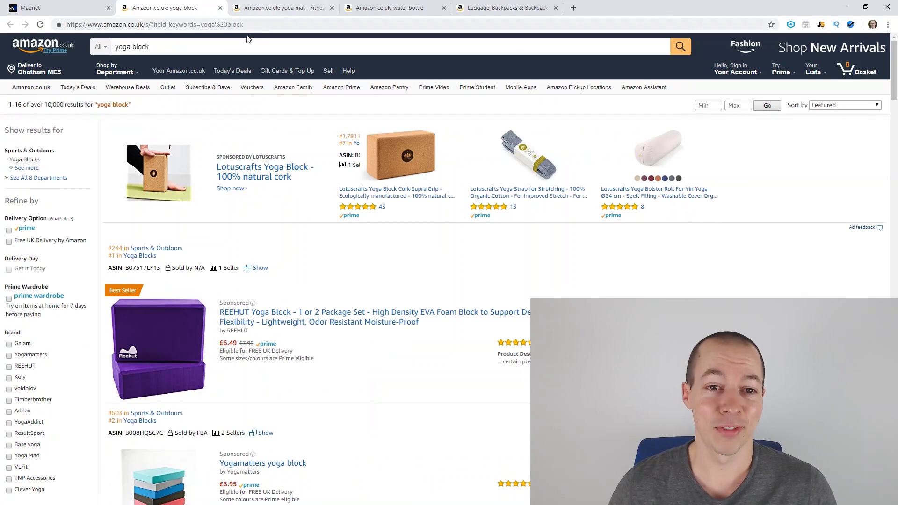
click(220, 8)
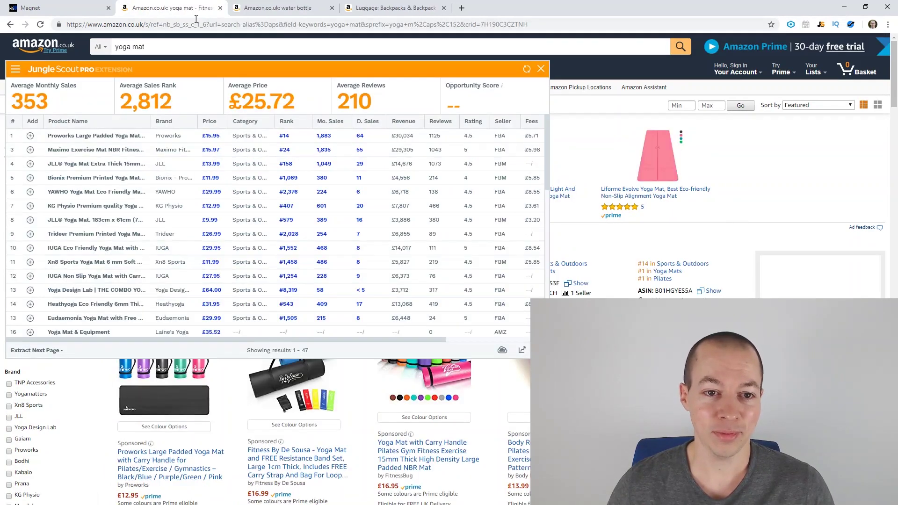
- Close the yoga mat results tab and return to the Magnet yoga keyword list
click(220, 8)
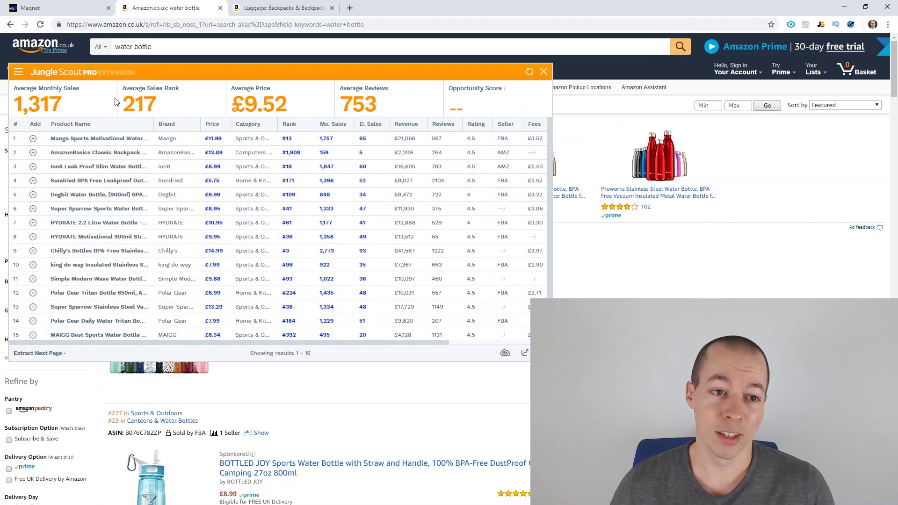
click(56, 8)
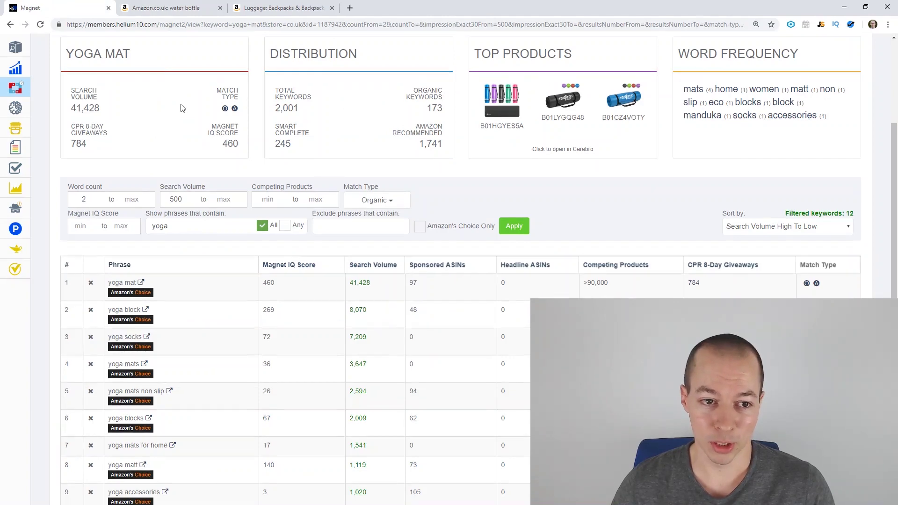
- Replace the search term with 'water bottle' and run a fresh Magnet search
scroll(114, 107, up, 3)
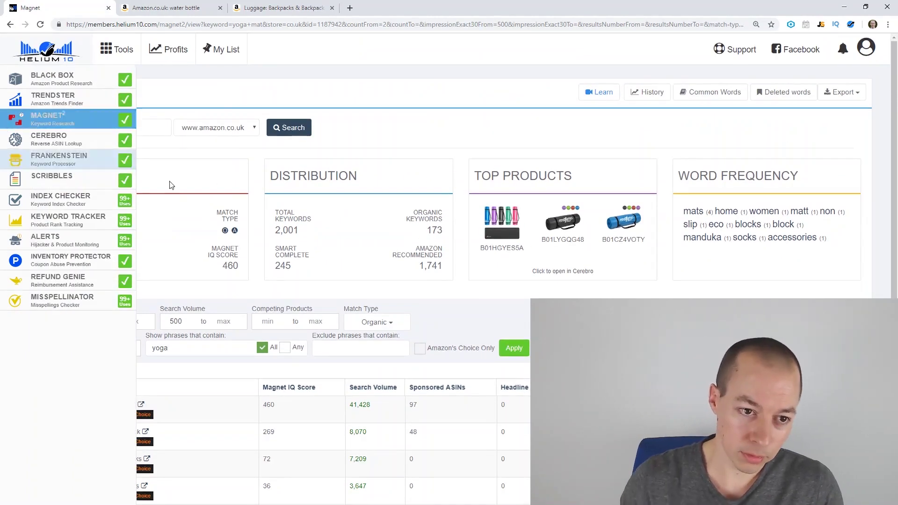
key(ctrl+a)
text(w)
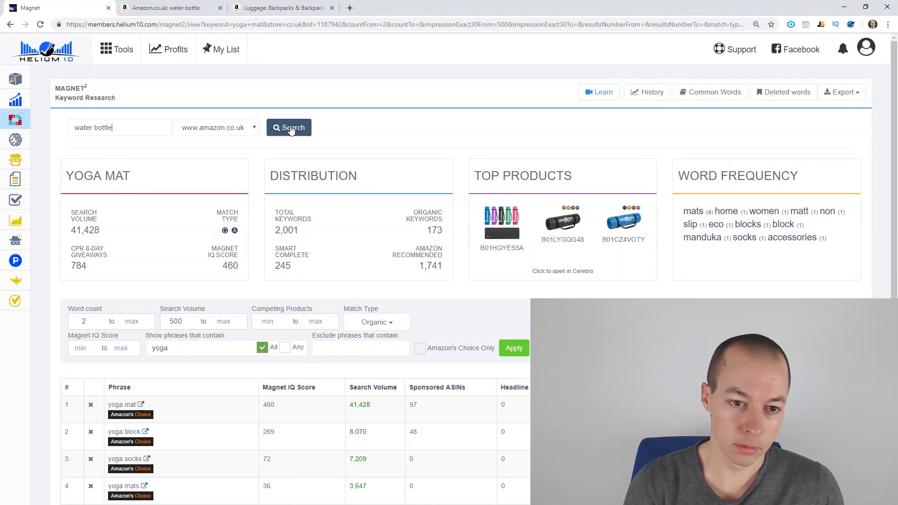
click(290, 130)
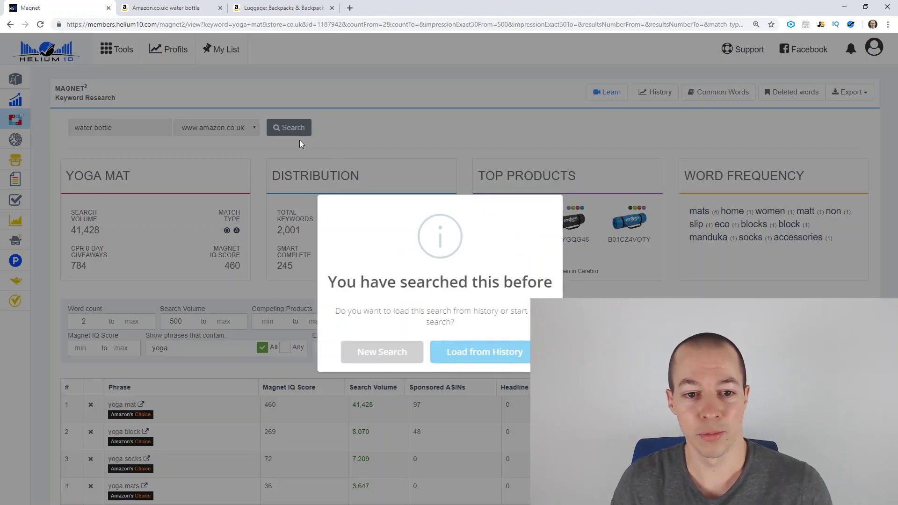
click(393, 359)
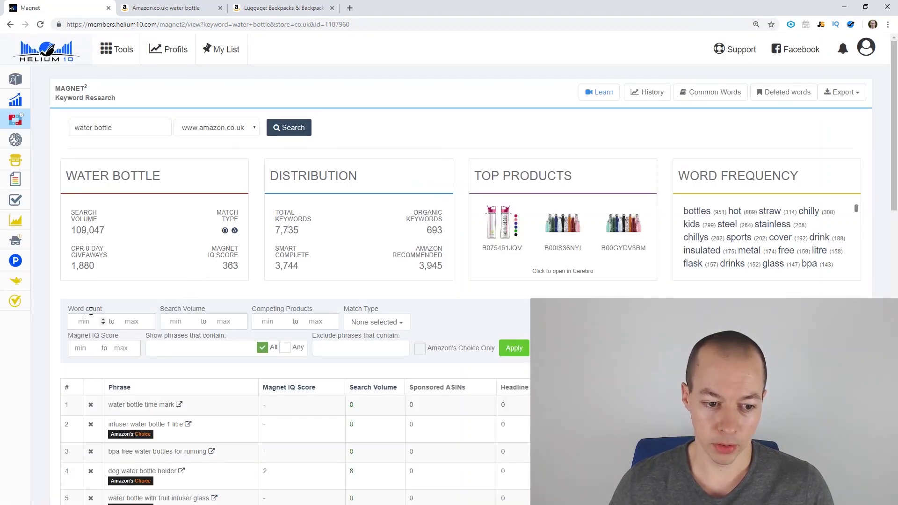
- Set the minimum word count to 2 and the match type to Organic
text(2)
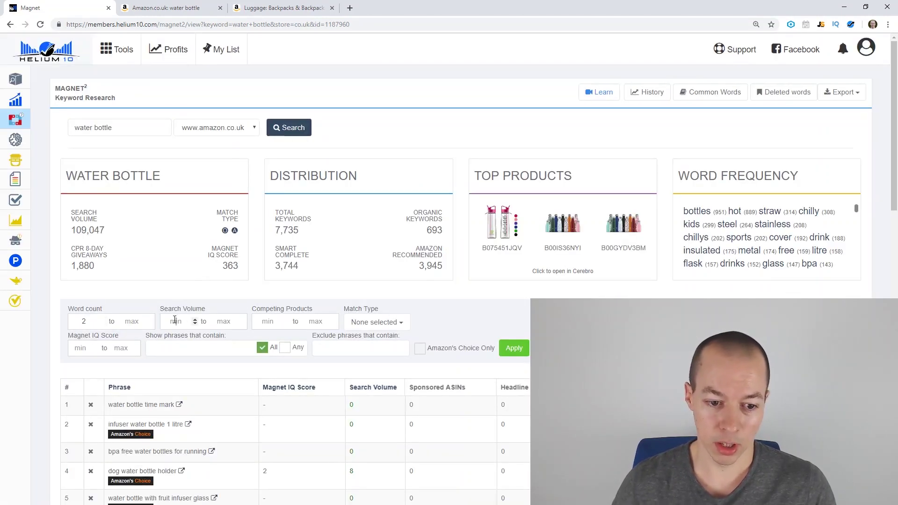
click(350, 322)
click(313, 327)
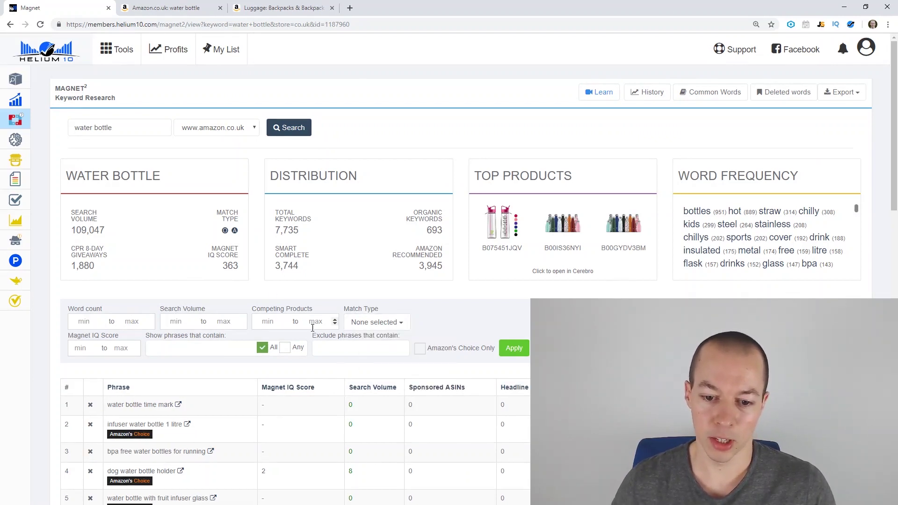
click(395, 324)
click(359, 341)
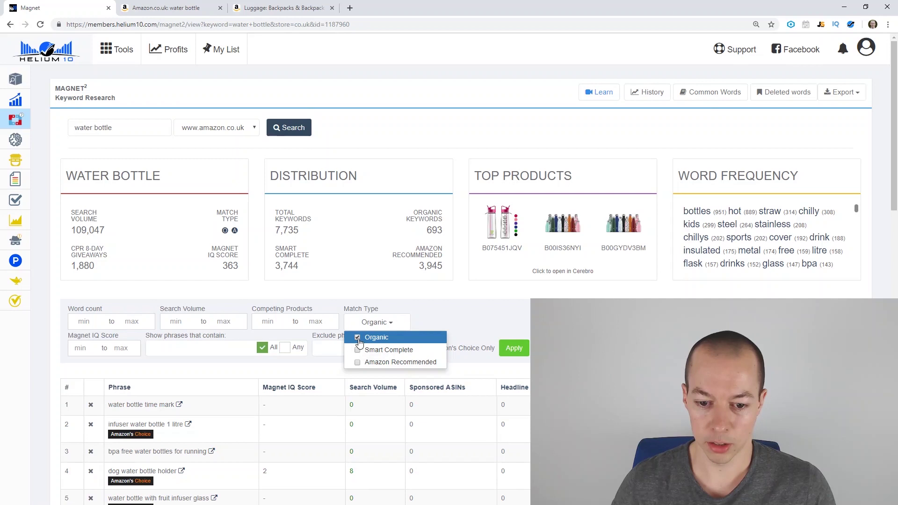
click(125, 346)
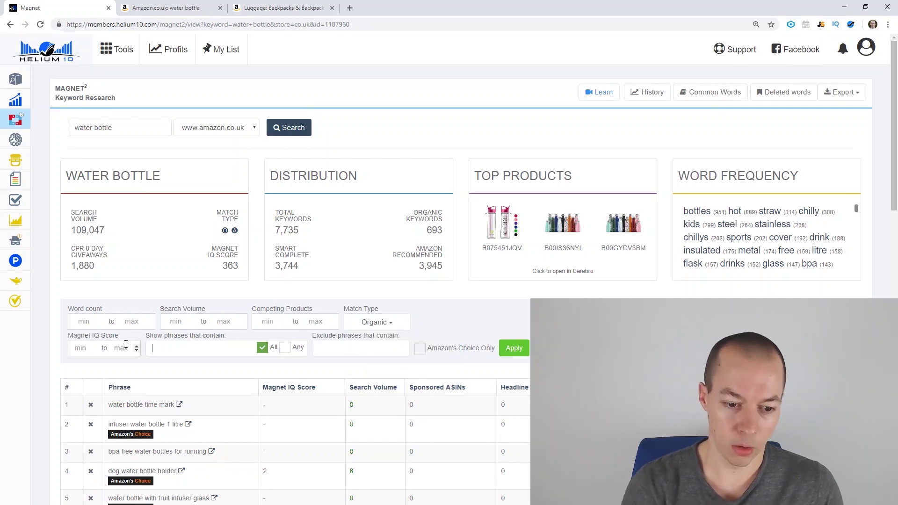
- Require phrases containing 'water, bottle', sort by search volume, and apply the 500 minimum volume
key(Tab)
text(wa)
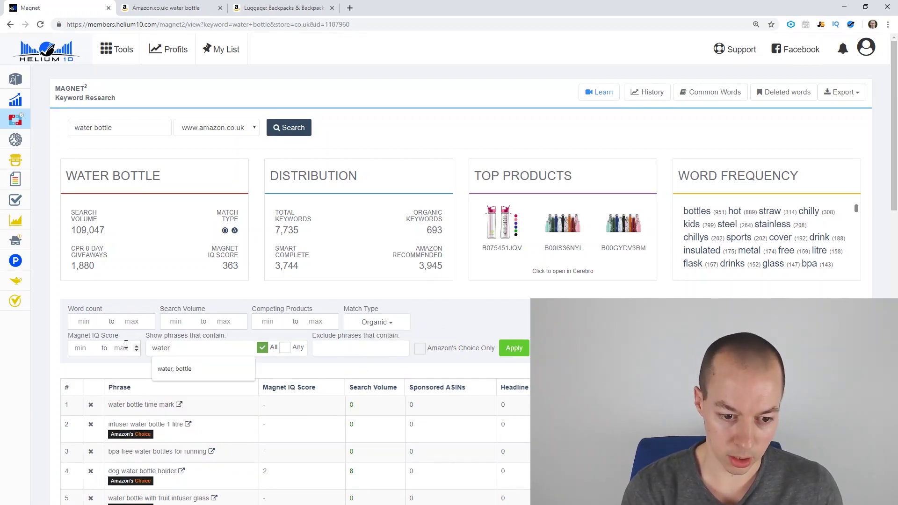
text(ter)
key(Down)
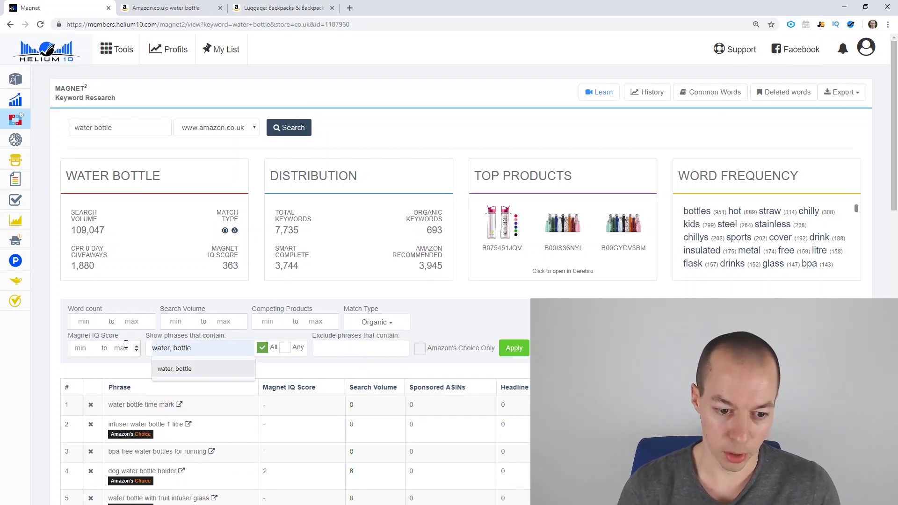
click(172, 368)
click(514, 348)
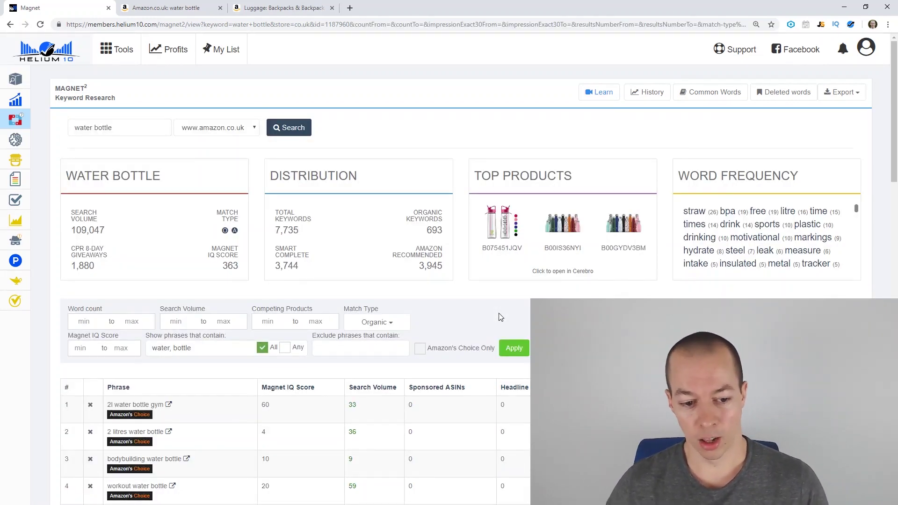
click(368, 392)
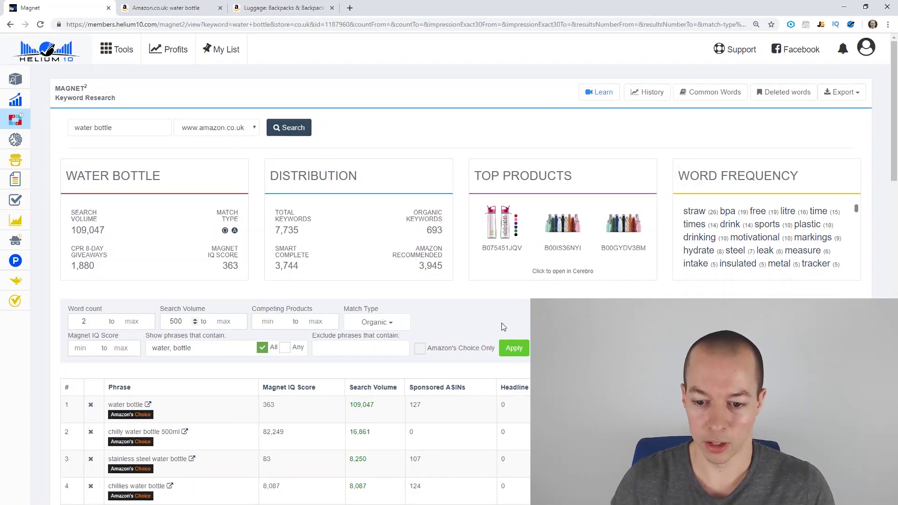
click(508, 352)
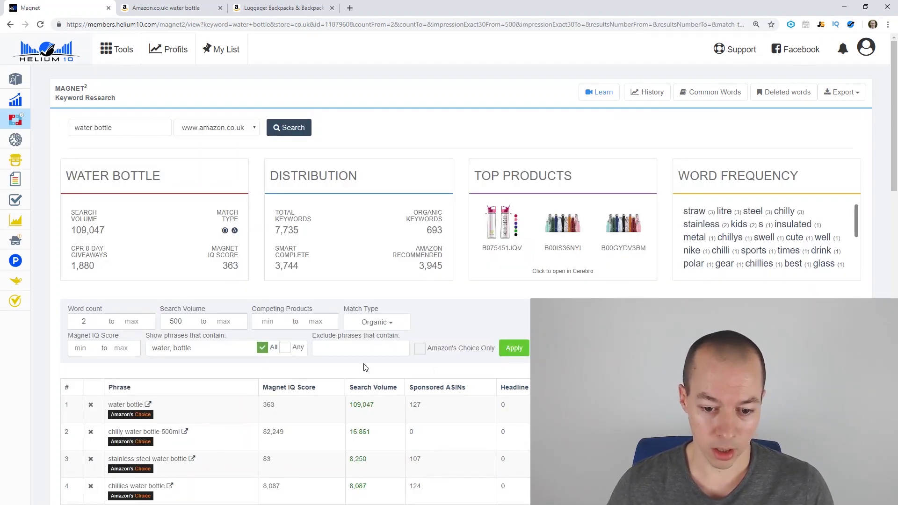
- Scroll the filtered list to '2 litre water bottle' and open its Amazon.co.uk results
drag(894, 133, 894, 215)
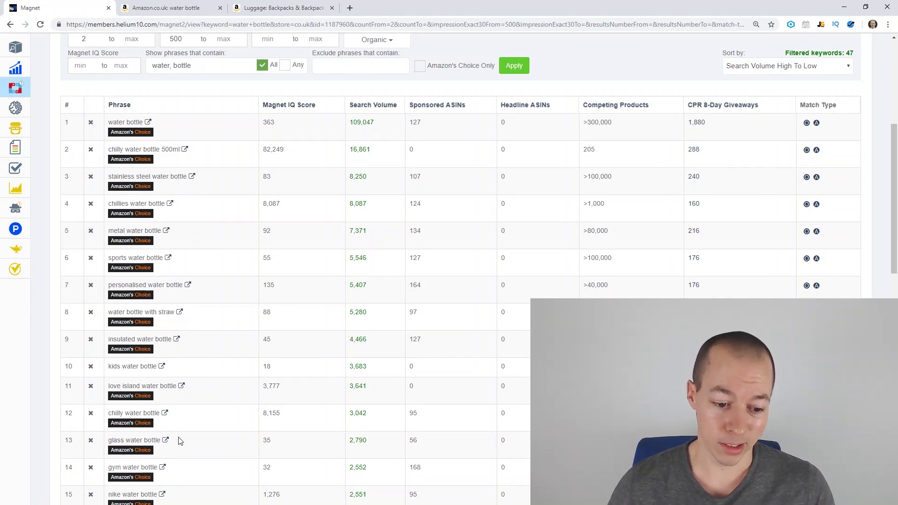
drag(896, 208, 896, 257)
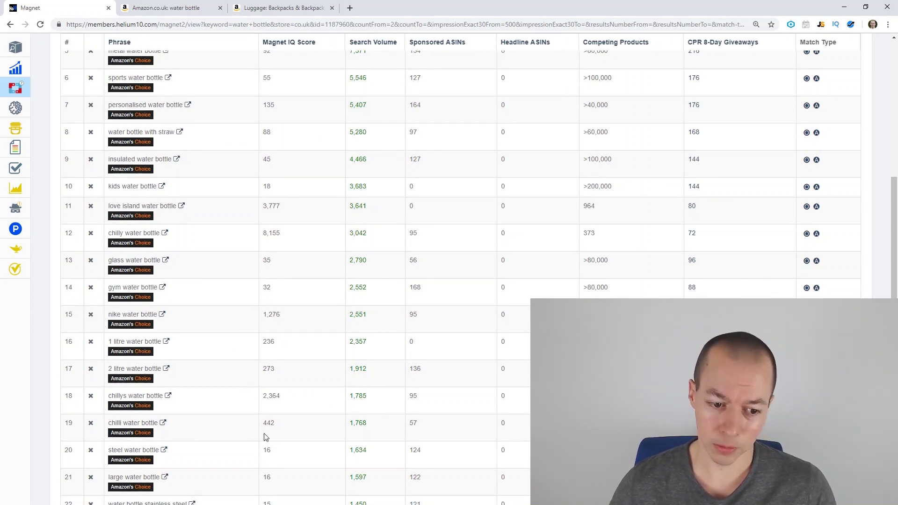
click(167, 371)
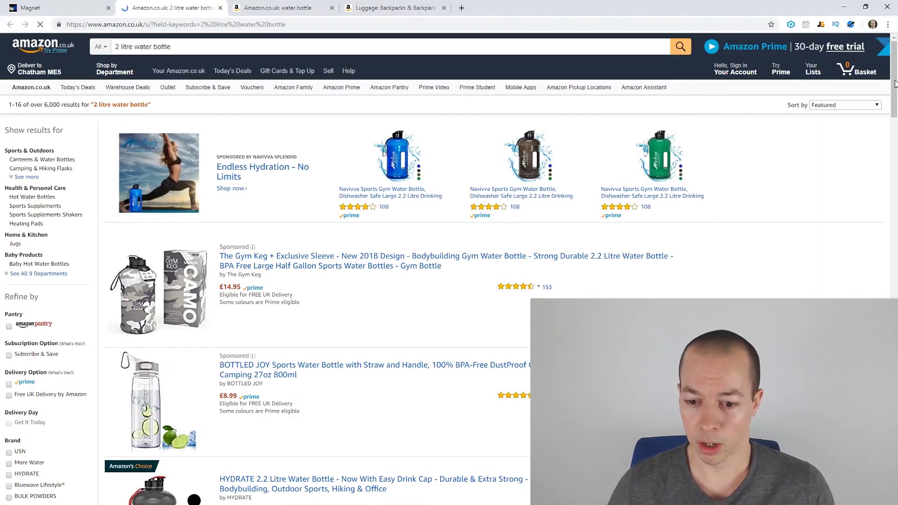
- View Jungle Scout estimates for 2 litre water bottle: 345 monthly sales, £10.74, 136 reviews
scroll(895, 84, down, 5)
scroll(878, 59, up, 5)
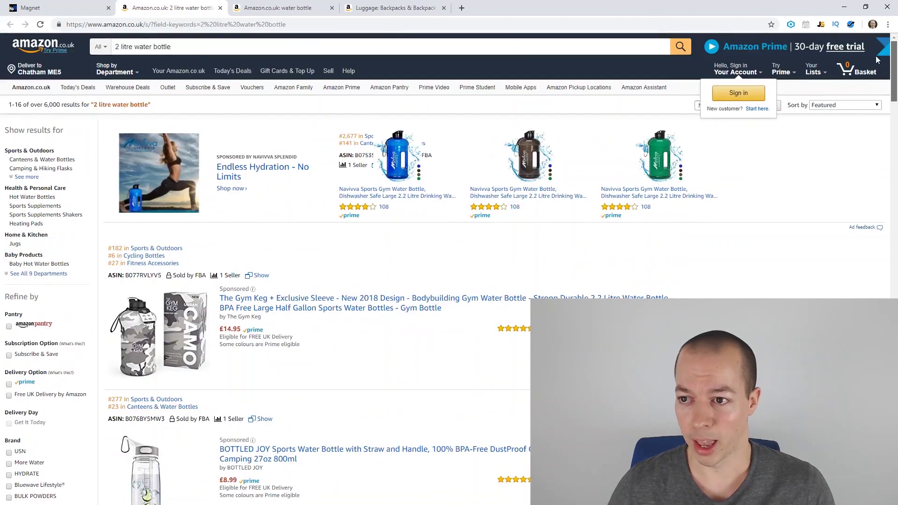
click(821, 24)
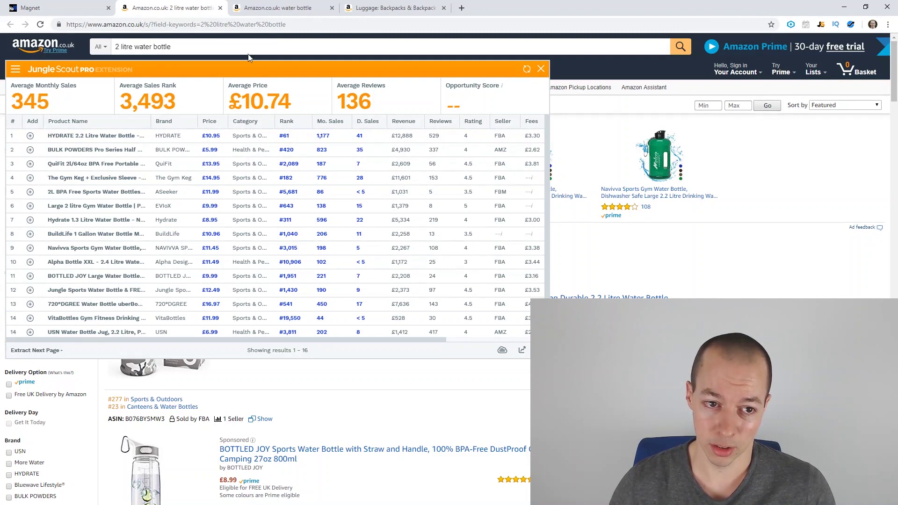
- Close the 'water bottle' and '2 litre water bottle' Amazon tabs and go back to Magnet
click(275, 8)
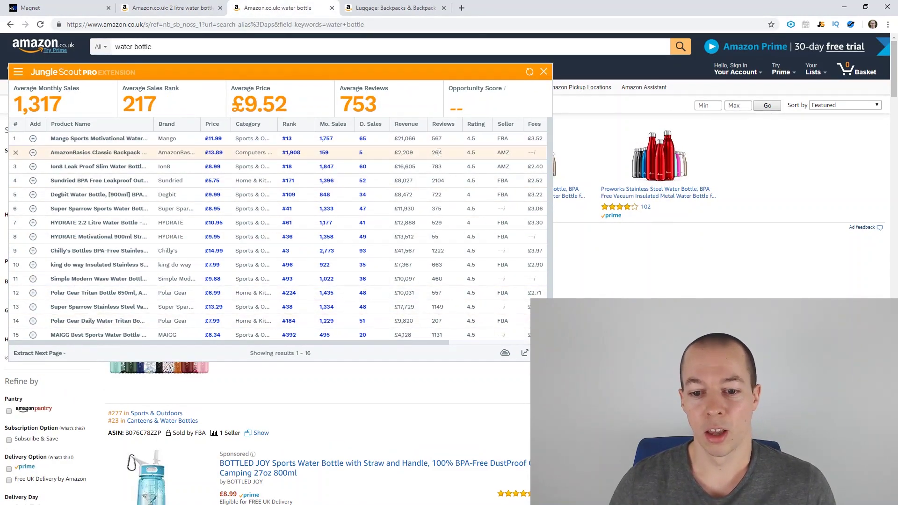
click(143, 7)
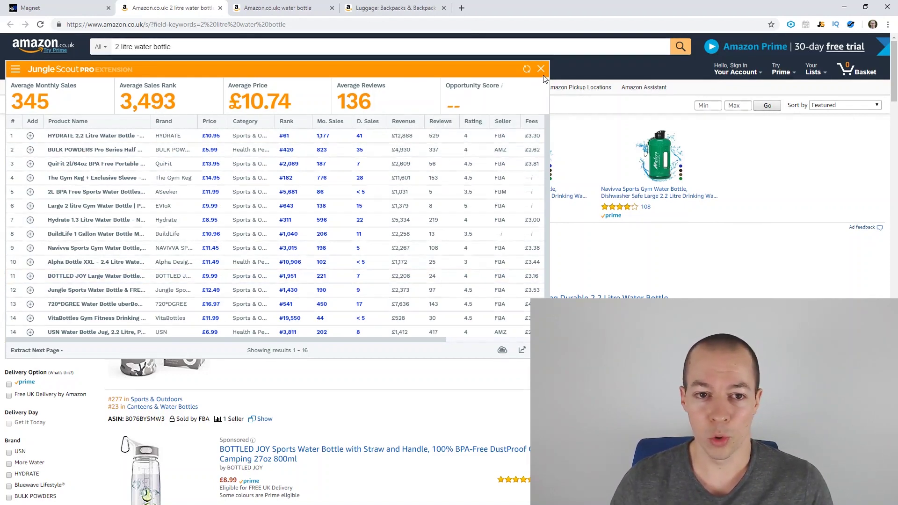
click(218, 8)
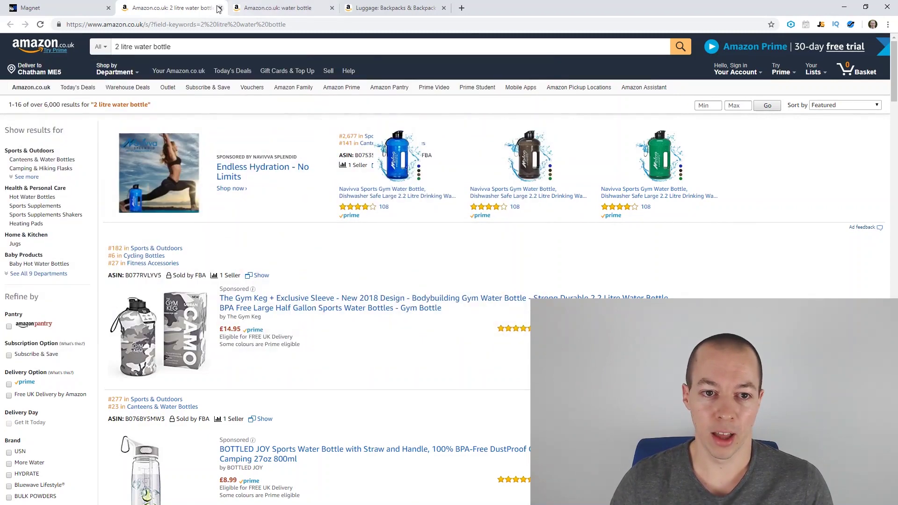
key(ctrl+w)
key(ctrl+w)
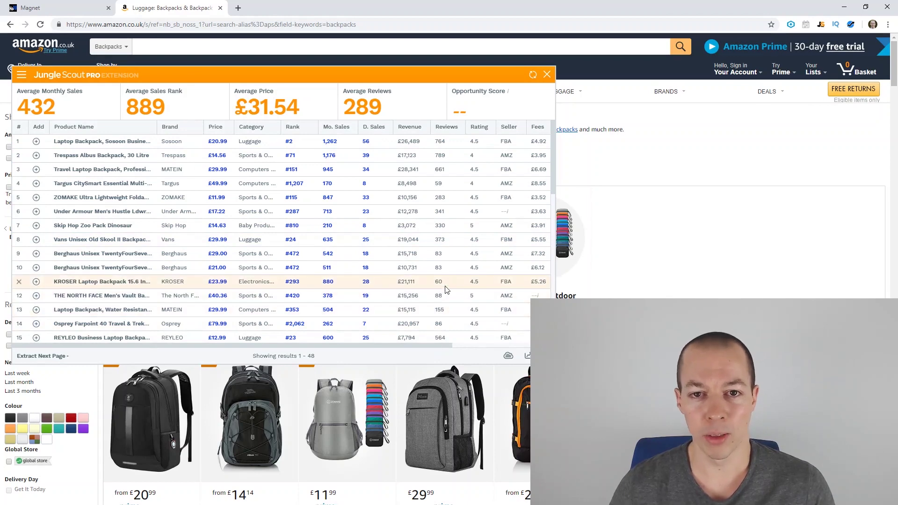
click(64, 6)
- Replace the Magnet search term with 'backpacks' and run the keyword search
scroll(254, 179, up, 10)
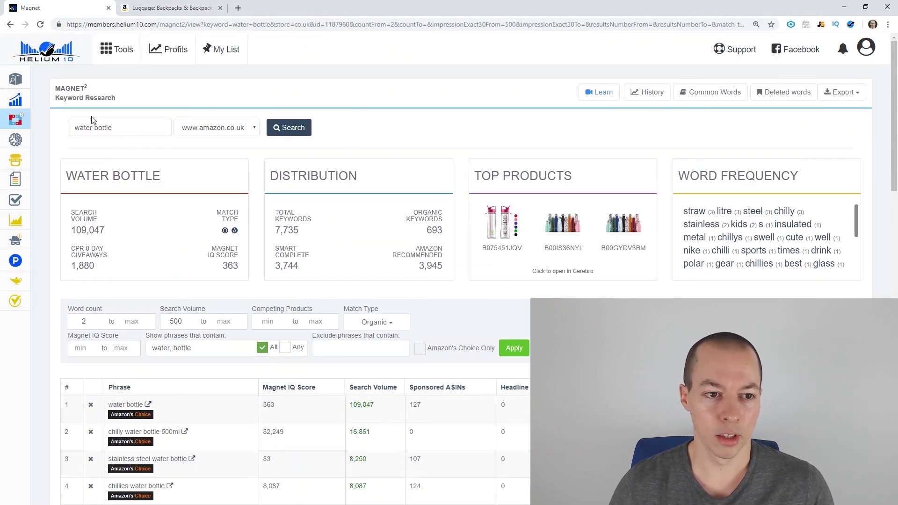
triple_click(114, 132)
text(backpacks)
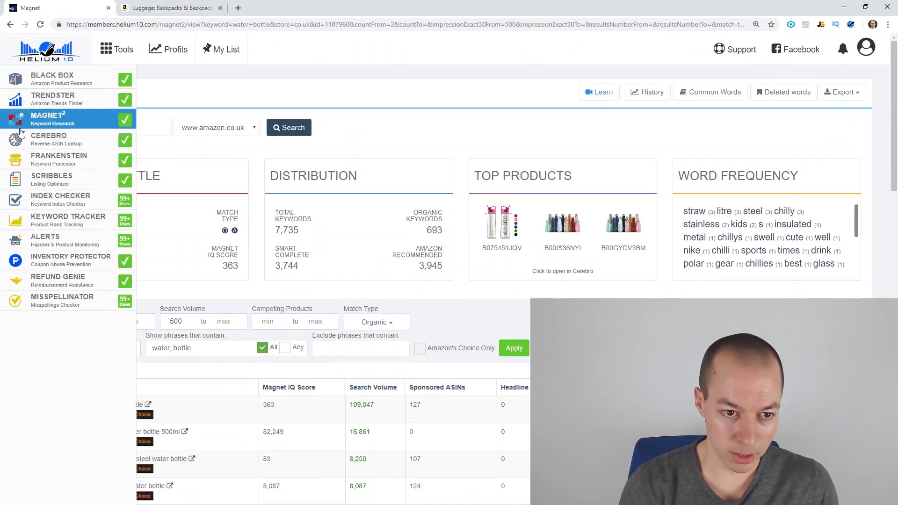
key(Return)
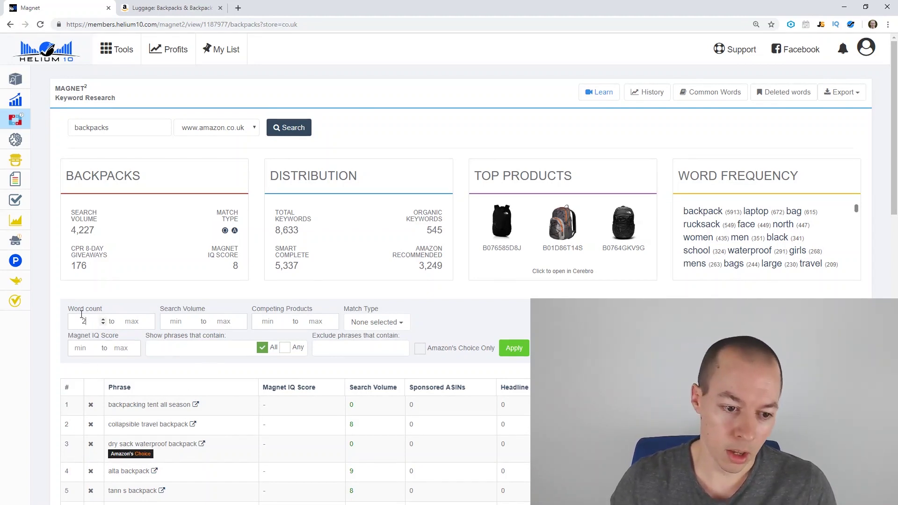
- Filter to organic keywords containing 'backpack' with search volume of at least 500
text(500)
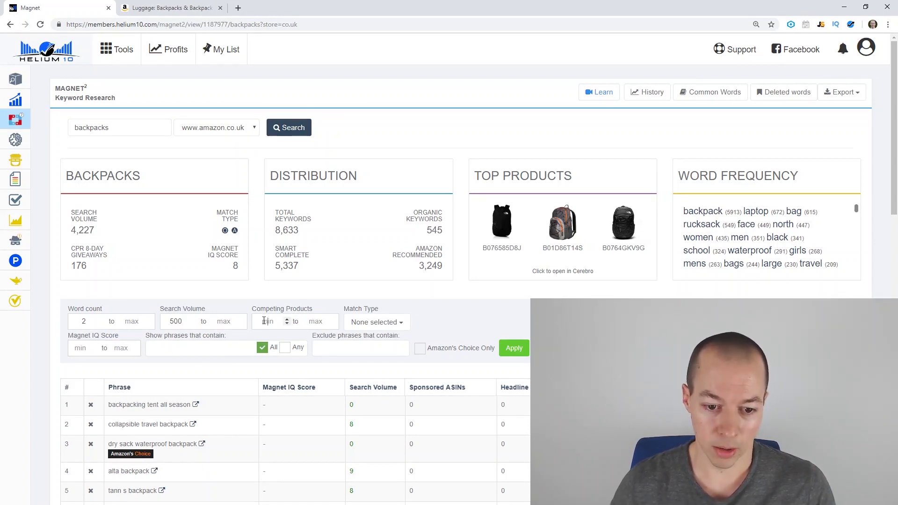
click(385, 326)
click(372, 337)
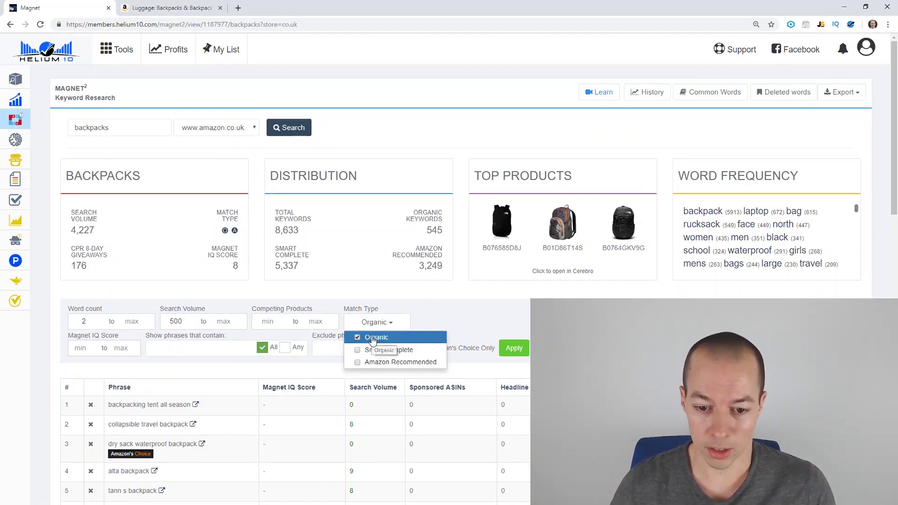
click(116, 345)
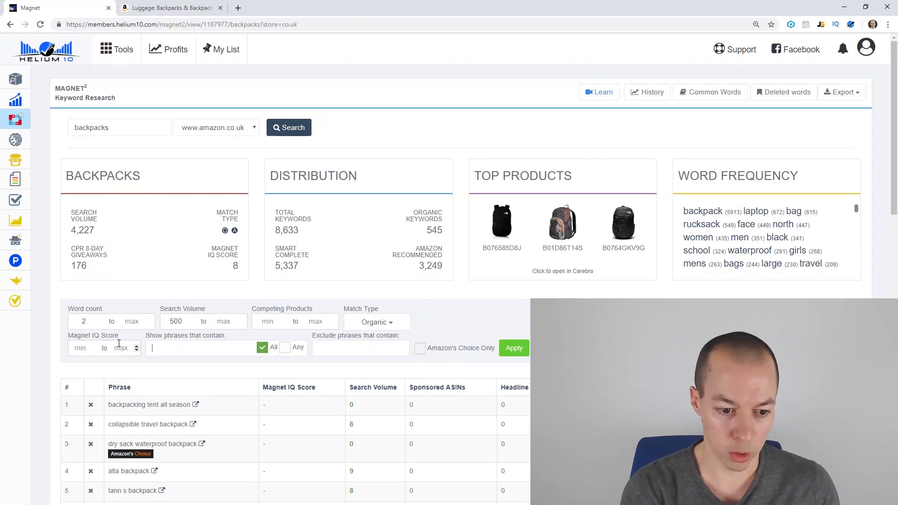
text(b)
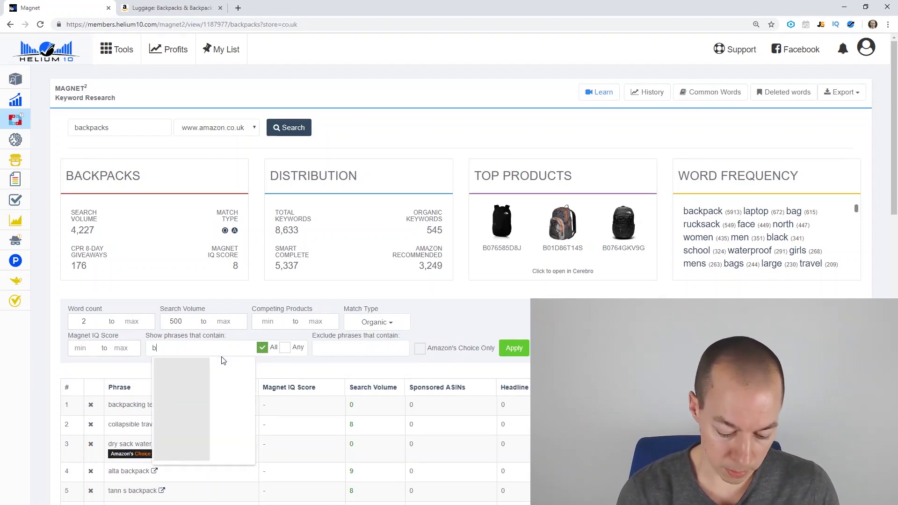
text(ackp)
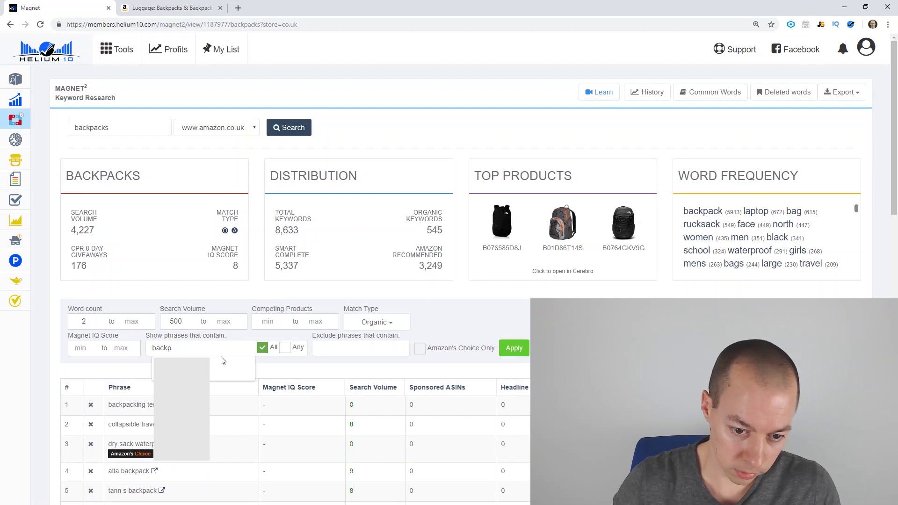
text(ack)
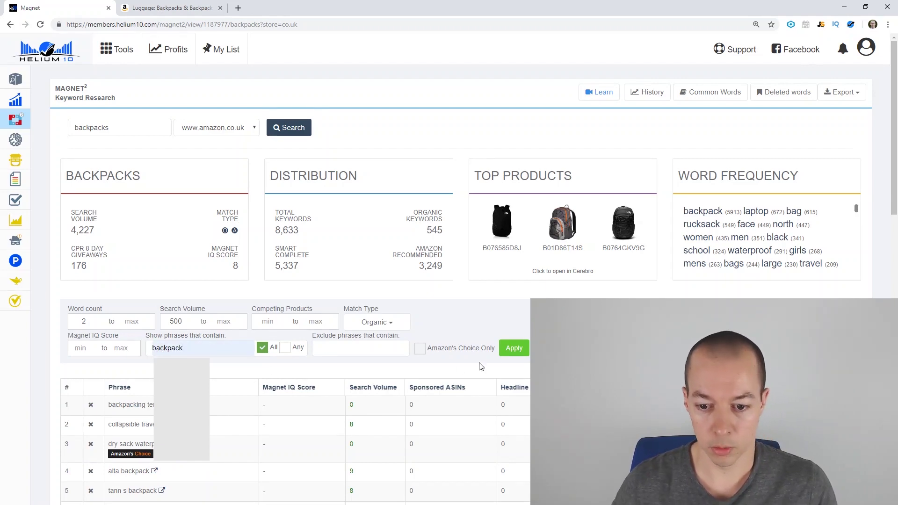
click(518, 350)
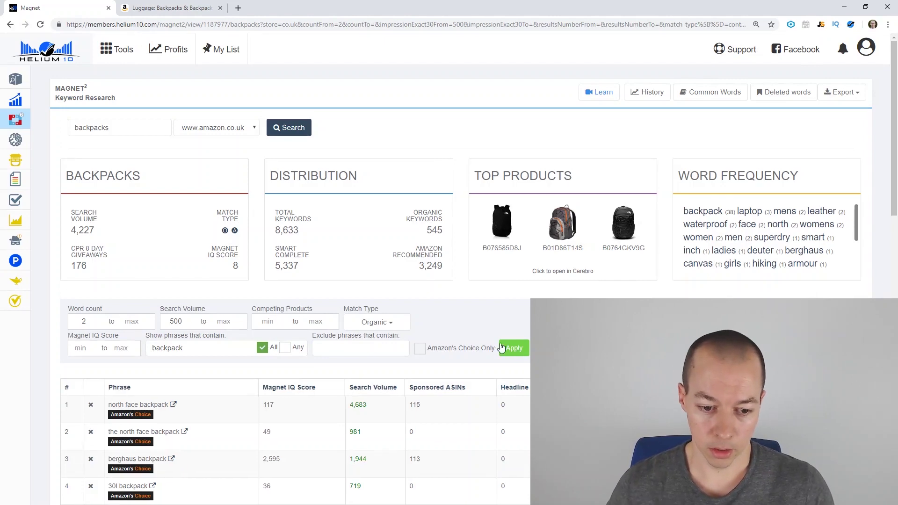
- Sort the 38 backpack keywords by search volume, highest first, led by laptop backpack at 13,467
click(373, 389)
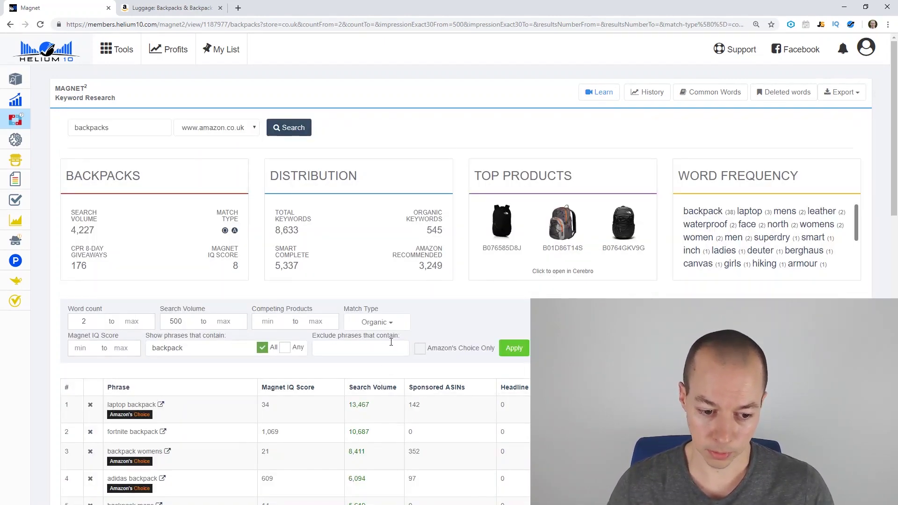
scroll(381, 365, down, 5)
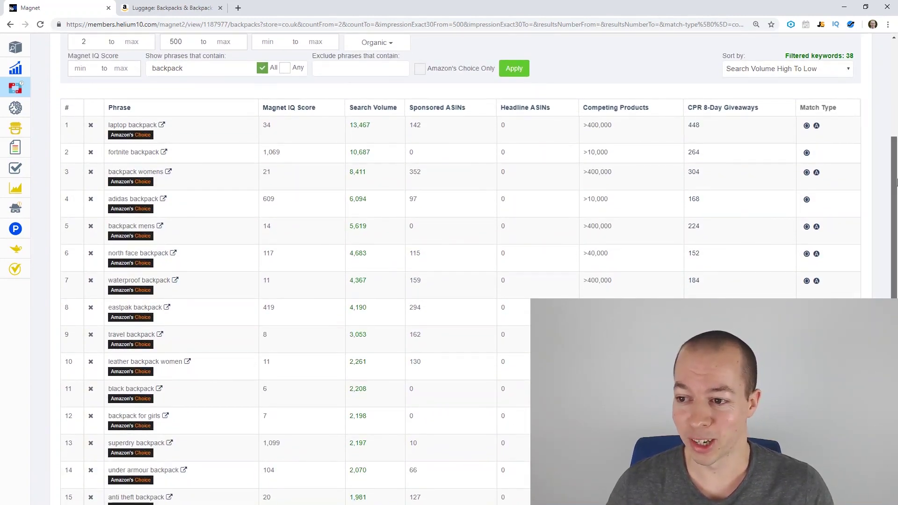
scroll(896, 136, up, 3)
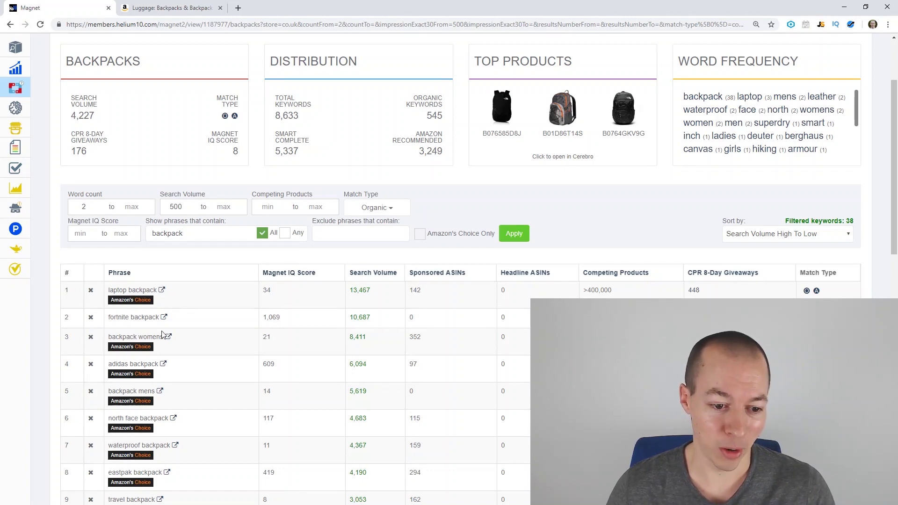
scroll(164, 334, down, 1)
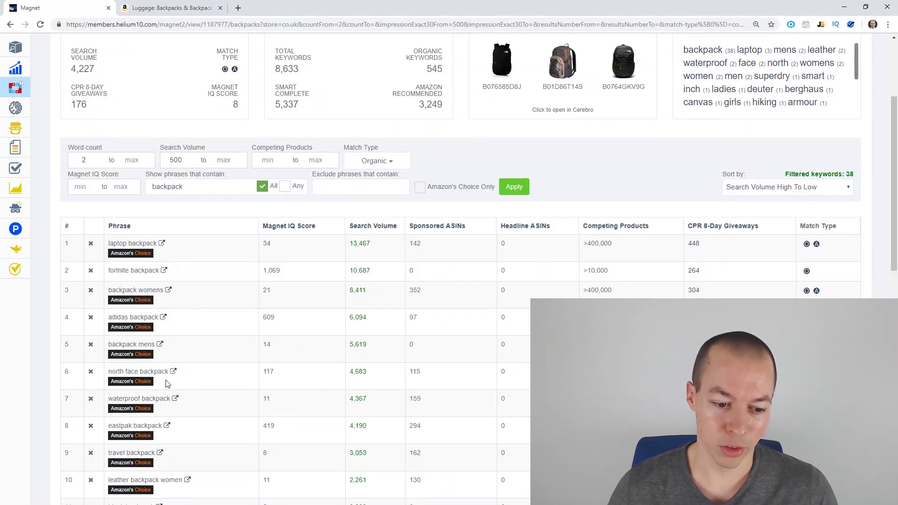
scroll(167, 384, down, 4)
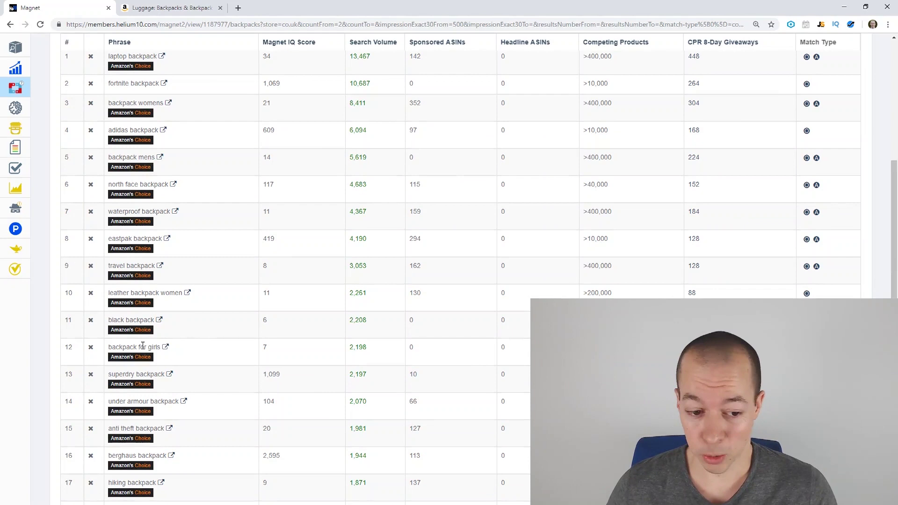
- Check Jungle Scout for 'leather backpack women' on Amazon.co.uk (209 monthly sales, £29.98), then return
click(188, 294)
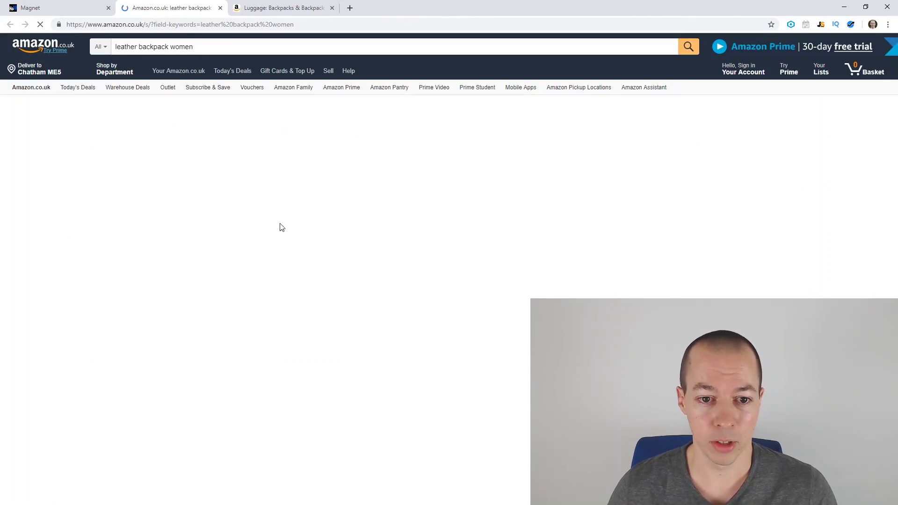
drag(895, 114, 857, 56)
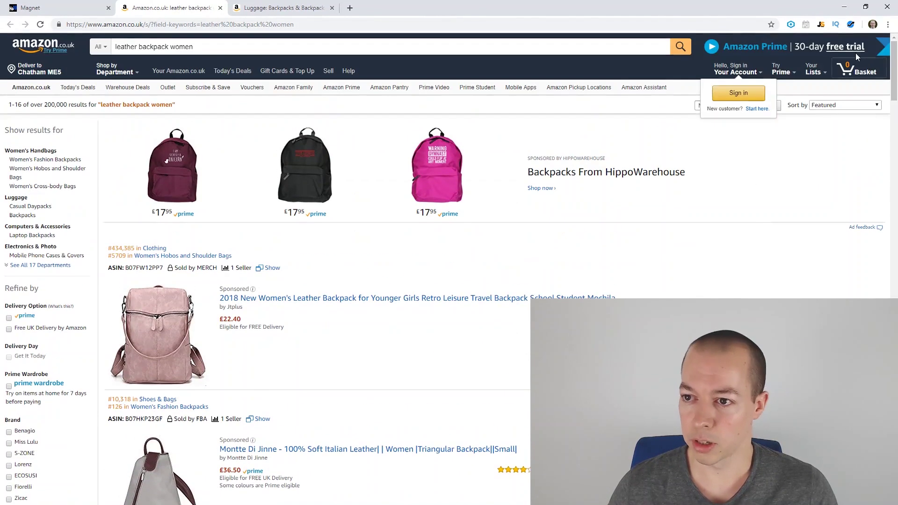
click(821, 25)
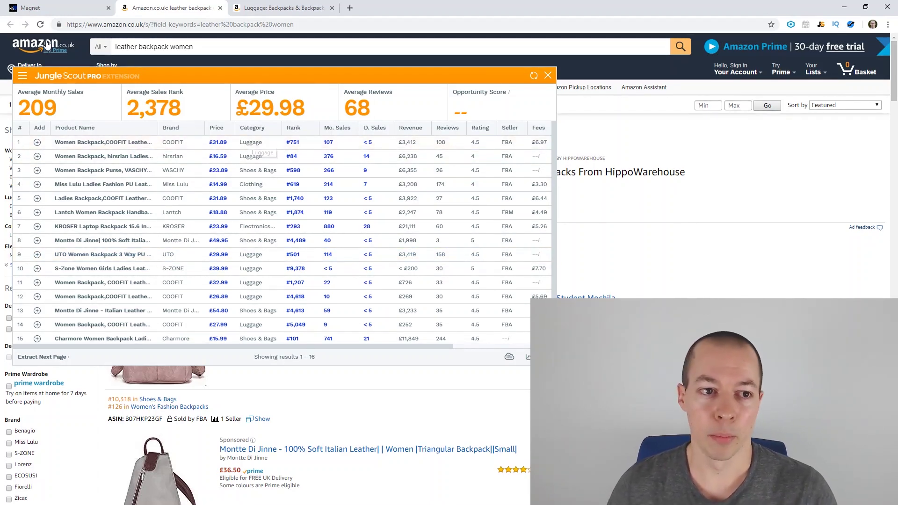
click(45, 12)
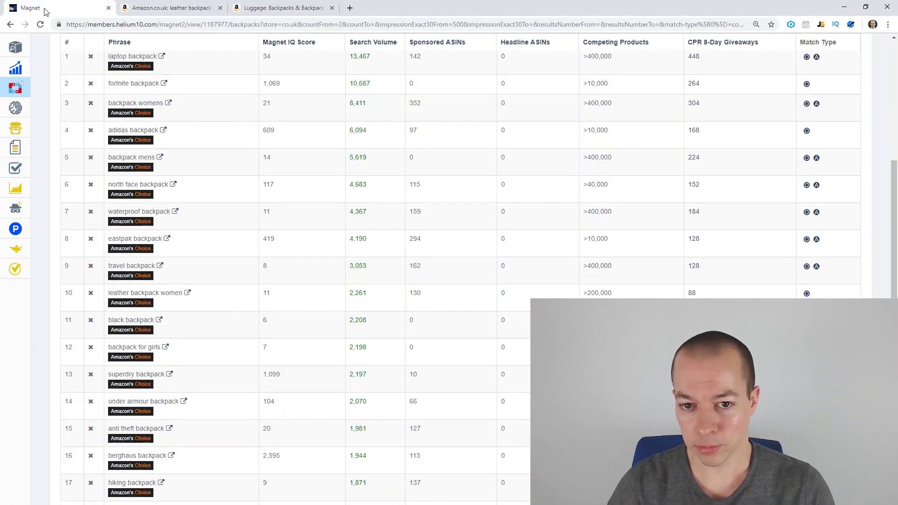
- Scroll back up through the 38 filtered backpack keywords in Magnet
scroll(301, 215, up, 7)
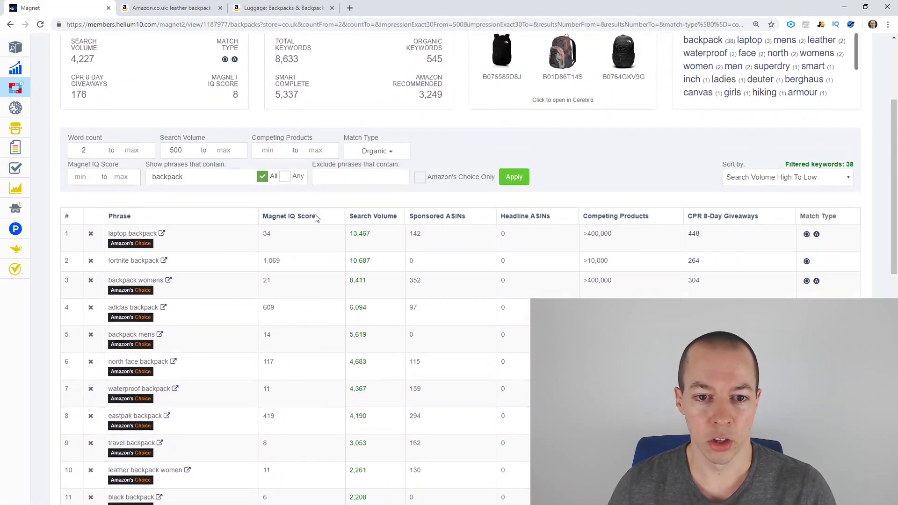